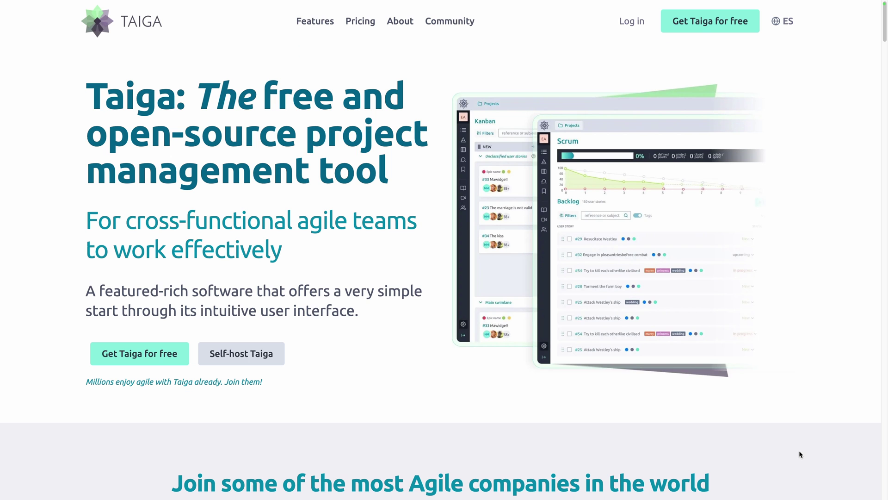
{"action": "scroll", "coordinate": [798, 451], "scroll_direction": "down", "scroll_amount": 8}
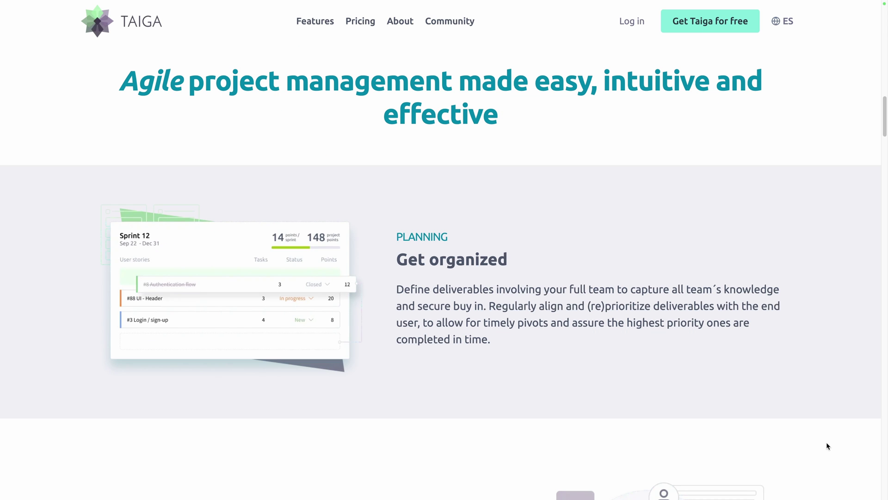
{"action": "scroll", "coordinate": [827, 442], "scroll_direction": "down", "scroll_amount": 5}
{"action": "scroll", "coordinate": [827, 443], "scroll_direction": "down", "scroll_amount": 4}
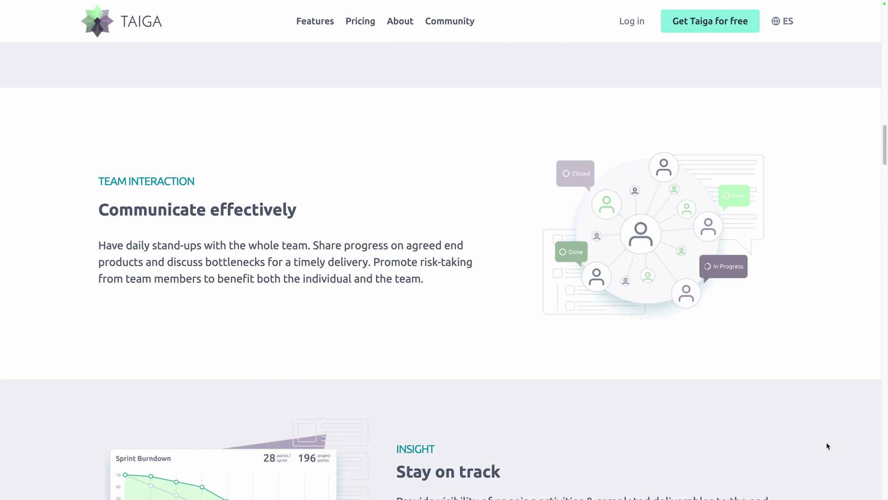
{"action": "scroll", "coordinate": [827, 442], "scroll_direction": "down", "scroll_amount": 6}
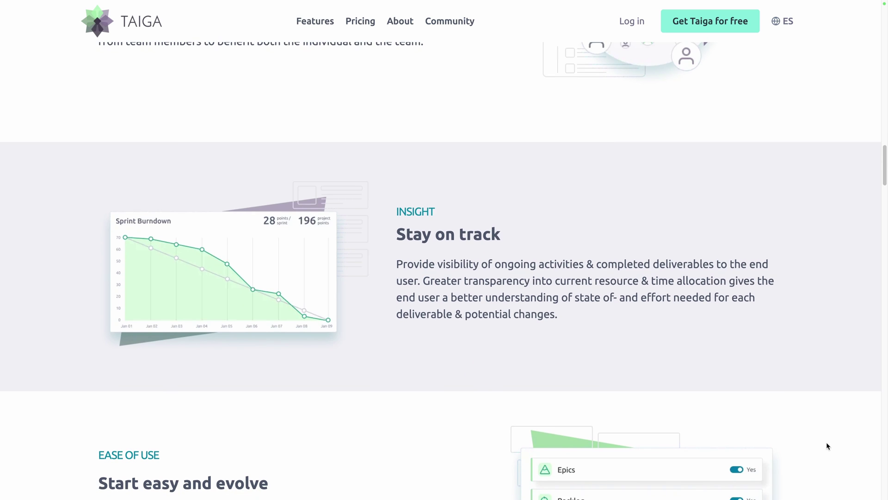
{"action": "scroll", "coordinate": [827, 442], "scroll_direction": "down", "scroll_amount": 5}
{"action": "scroll", "coordinate": [827, 442], "scroll_direction": "down", "scroll_amount": 3}
{"action": "scroll", "coordinate": [827, 443], "scroll_direction": "down", "scroll_amount": 4}
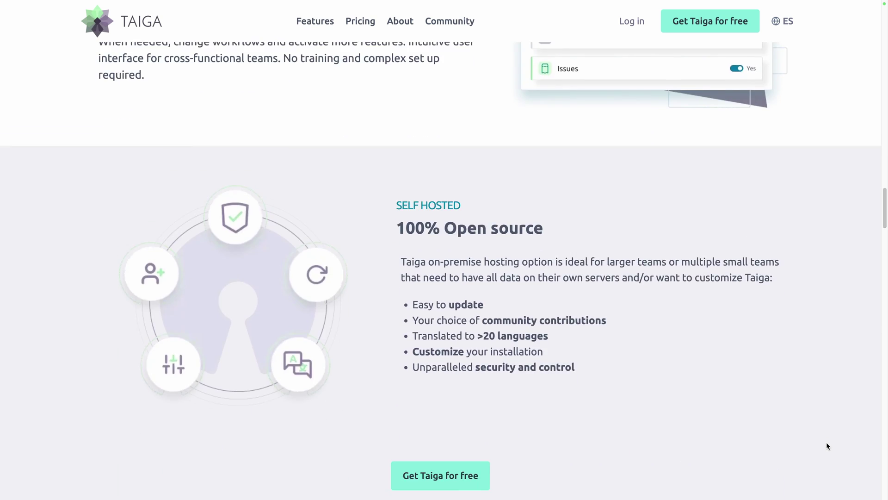
{"action": "scroll", "coordinate": [827, 442], "scroll_direction": "down", "scroll_amount": 8}
{"action": "scroll", "coordinate": [827, 443], "scroll_direction": "down", "scroll_amount": 4}
{"action": "scroll", "coordinate": [826, 442], "scroll_direction": "down", "scroll_amount": 1}
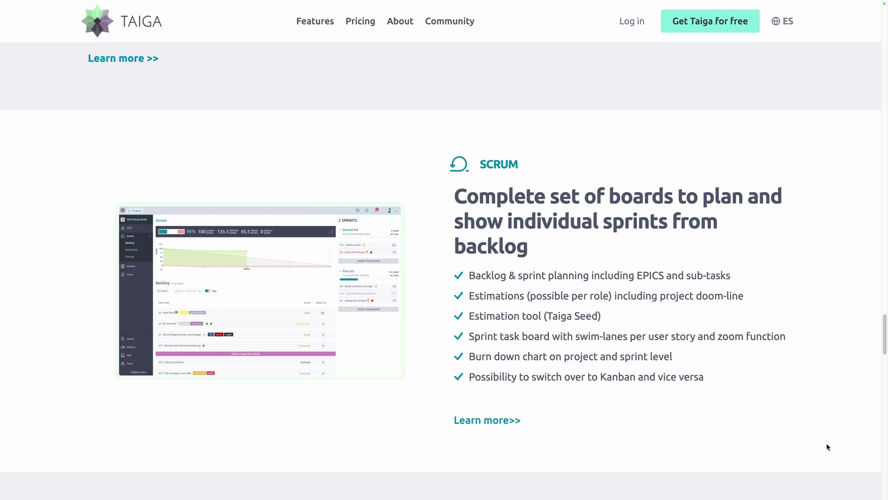
{"action": "scroll", "coordinate": [827, 443], "scroll_direction": "down", "scroll_amount": 5}
{"action": "scroll", "coordinate": [827, 442], "scroll_direction": "down", "scroll_amount": 3}
{"action": "scroll", "coordinate": [827, 443], "scroll_direction": "down", "scroll_amount": 2}
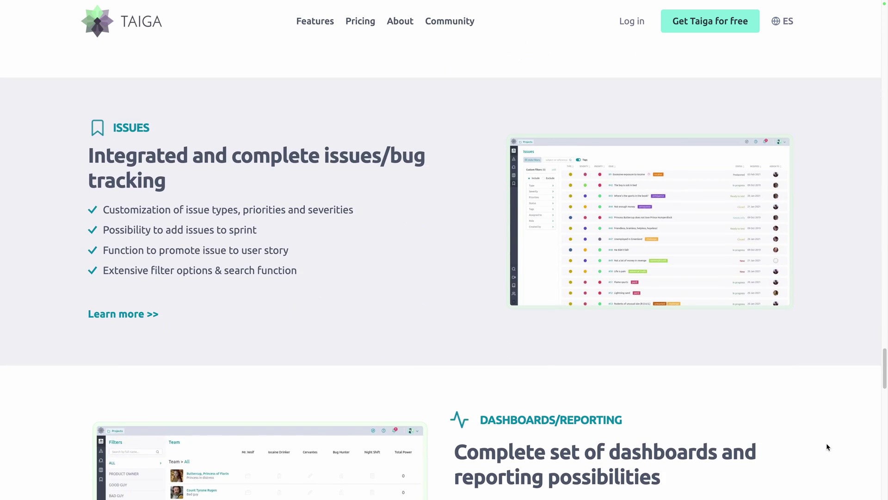
{"action": "scroll", "coordinate": [827, 443], "scroll_direction": "down", "scroll_amount": 1}
{"action": "scroll", "coordinate": [827, 444], "scroll_direction": "down", "scroll_amount": 3}
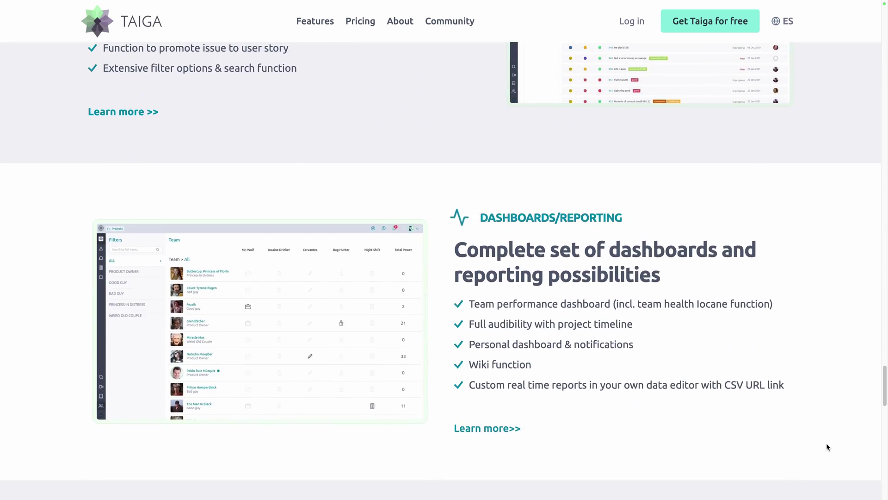
{"action": "scroll", "coordinate": [827, 443], "scroll_direction": "down", "scroll_amount": 4}
{"action": "scroll", "coordinate": [827, 443], "scroll_direction": "down", "scroll_amount": 3}
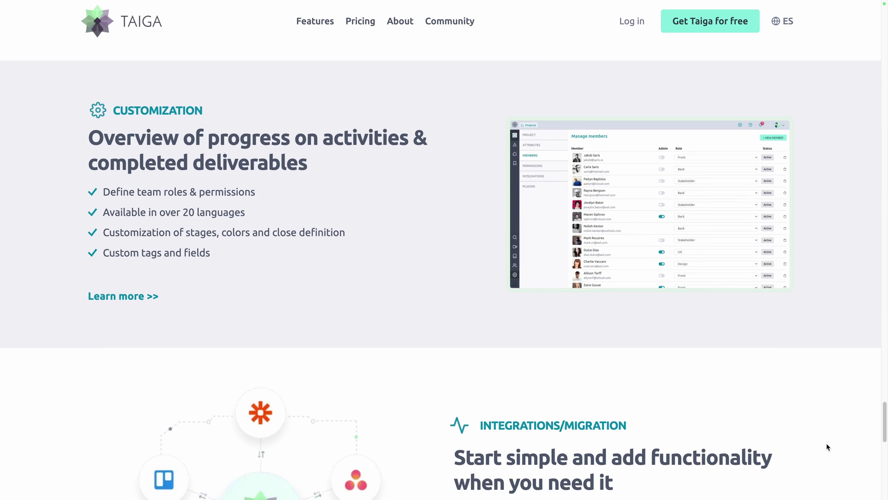
{"action": "scroll", "coordinate": [827, 442], "scroll_direction": "down", "scroll_amount": 5}
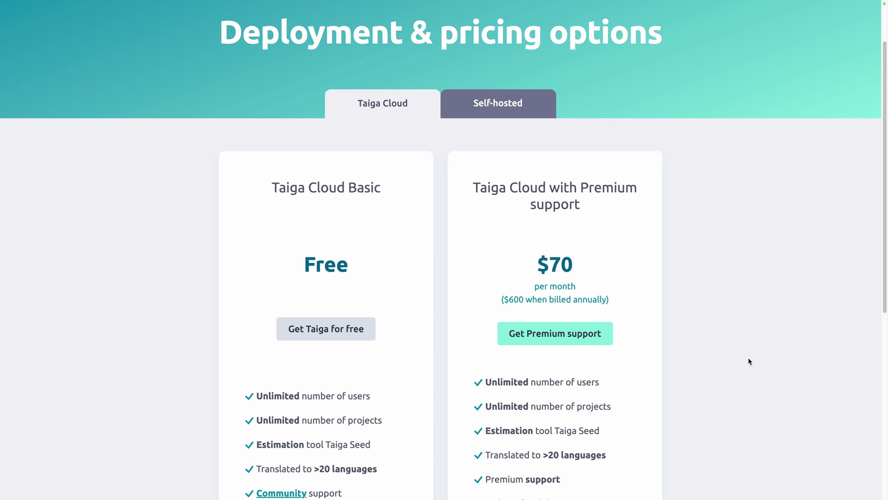
{"action": "scroll", "coordinate": [749, 357], "scroll_direction": "down", "scroll_amount": 2}
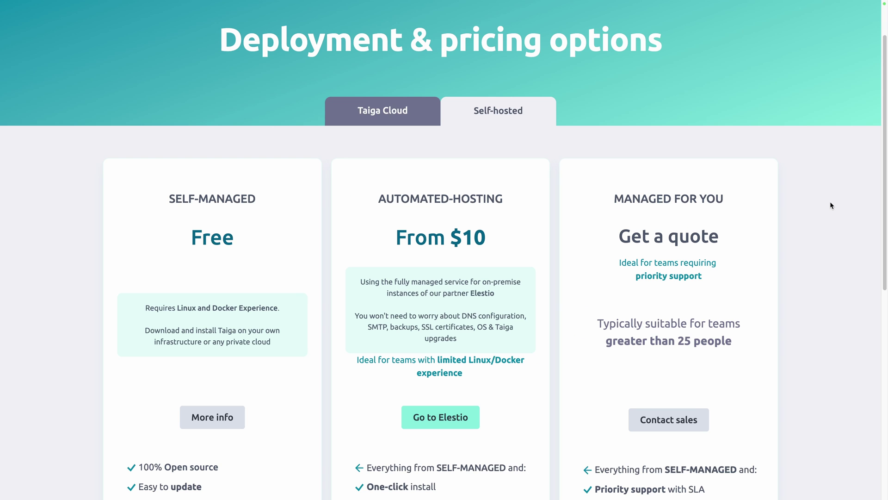
{"action": "scroll", "coordinate": [831, 201], "scroll_direction": "down", "scroll_amount": 3}
{"action": "scroll", "coordinate": [830, 202], "scroll_direction": "down", "scroll_amount": 1}
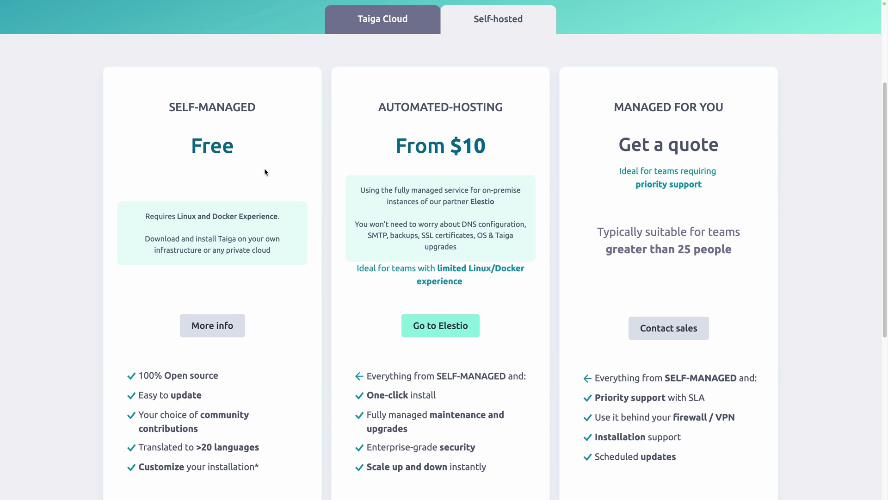
- Continue from the Self-hosted pricing options to Elestio's automated Taiga hosting site
{"action": "left_click", "coordinate": [454, 335]}
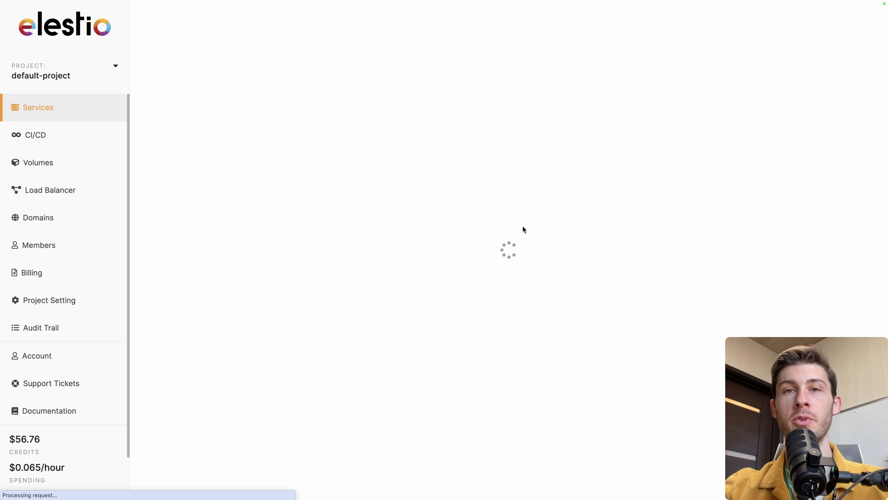
{"action": "type", "text": "taiga"}
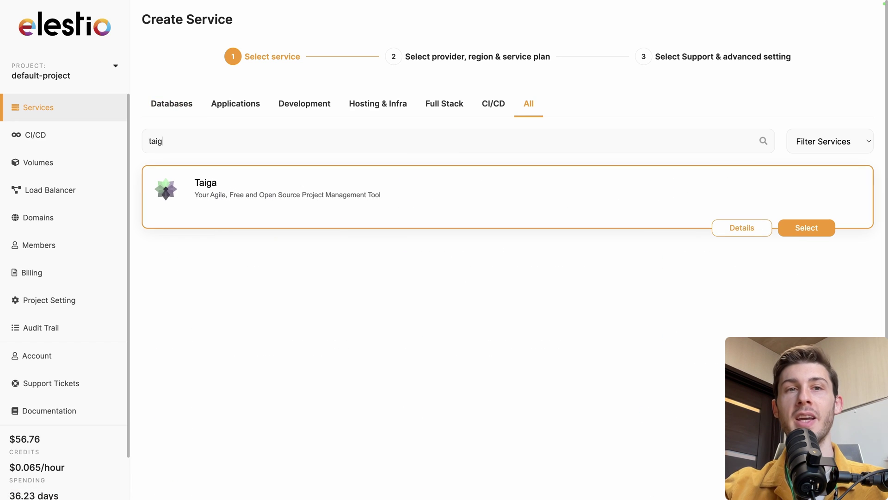
- Deploy a Taiga service on Scaleway Paris with the SMALL-2C-2G plan and Level 1 support
{"action": "left_click", "coordinate": [798, 228]}
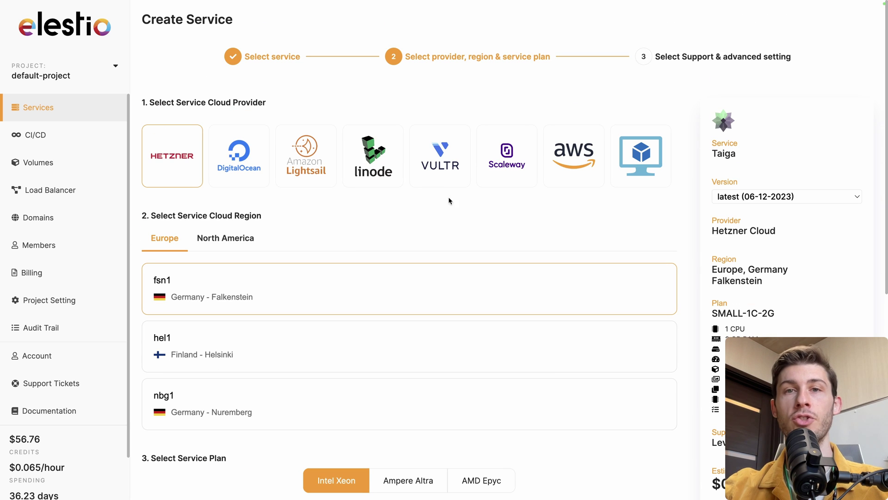
{"action": "left_click", "coordinate": [512, 177]}
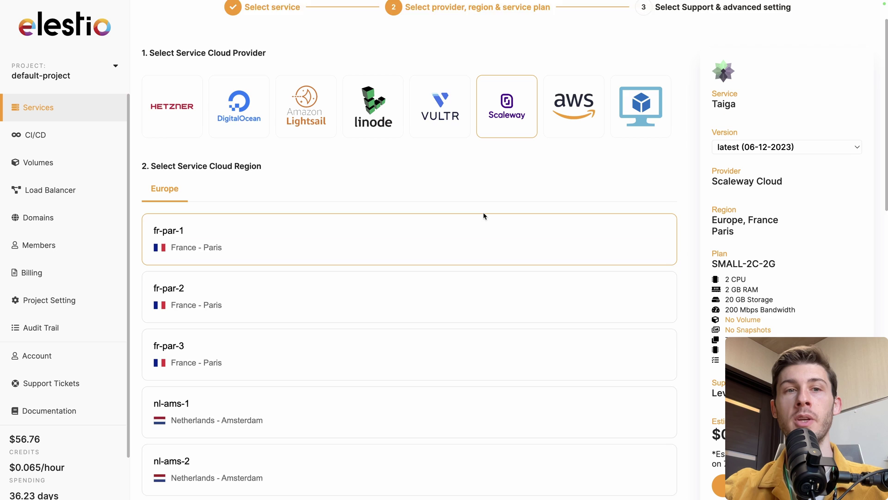
{"action": "scroll", "coordinate": [350, 333], "scroll_direction": "down", "scroll_amount": 3}
{"action": "scroll", "coordinate": [351, 333], "scroll_direction": "down", "scroll_amount": 5}
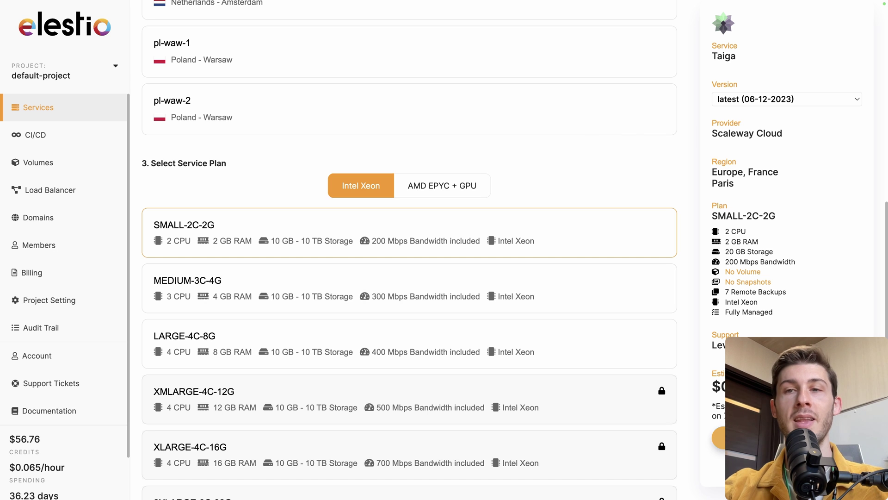
{"action": "key", "text": "Return"}
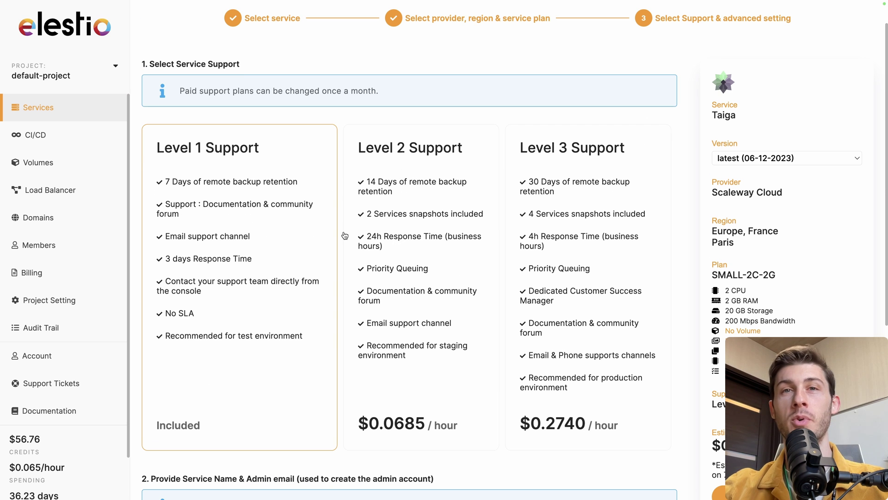
{"action": "scroll", "coordinate": [343, 237], "scroll_direction": "down", "scroll_amount": 4}
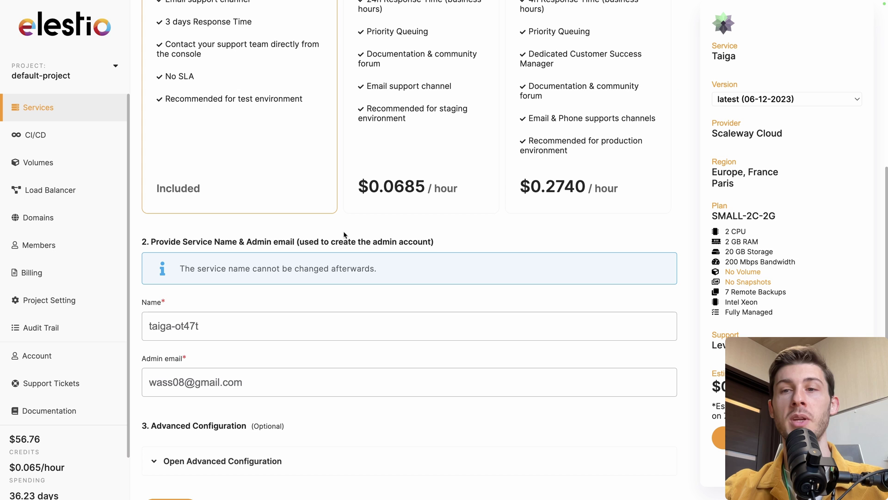
{"action": "left_click", "coordinate": [718, 440]}
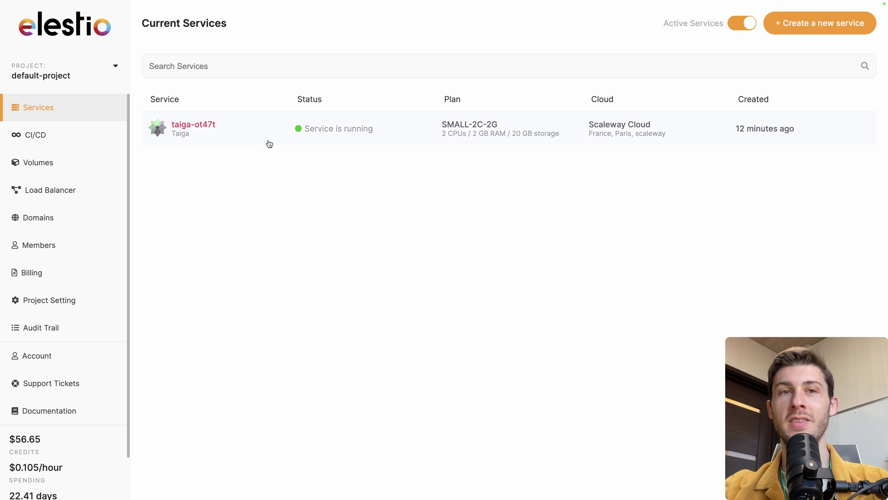
- Reveal taiga-ot47t's admin credentials, copy the password, and visit the live Taiga instance
{"action": "left_click", "coordinate": [264, 139]}
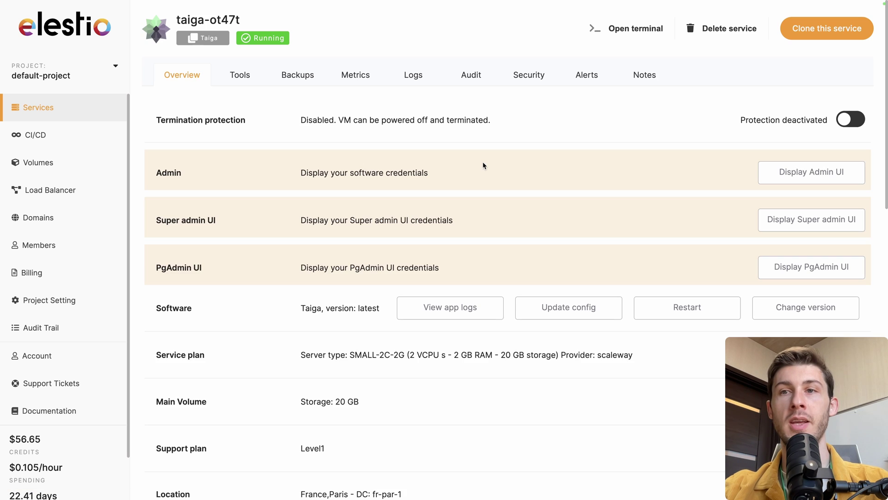
{"action": "left_click", "coordinate": [774, 167]}
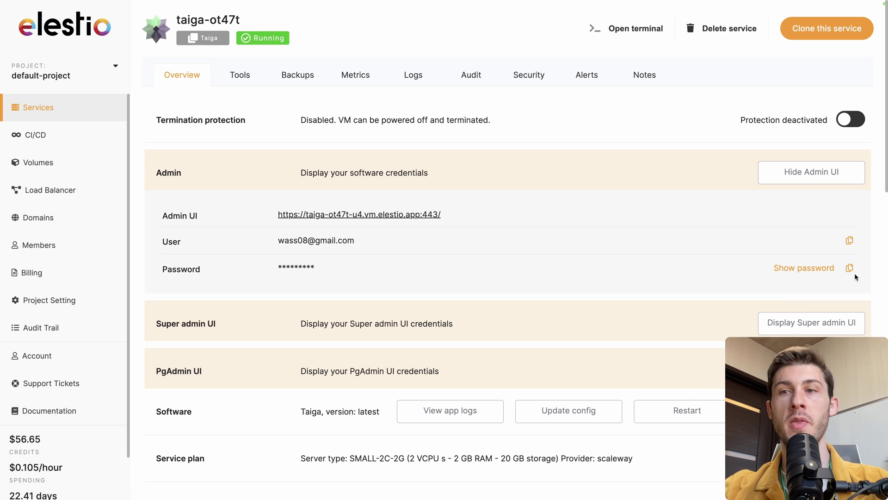
{"action": "left_click", "coordinate": [850, 268]}
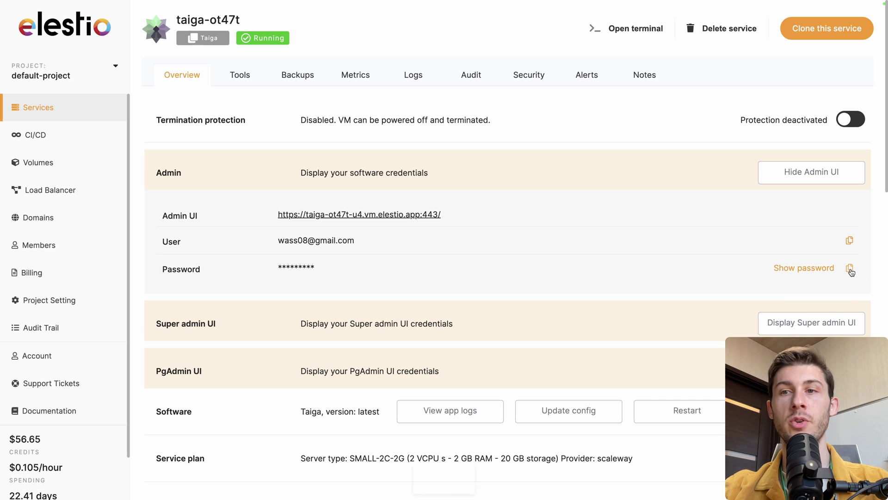
{"action": "left_click", "coordinate": [349, 214]}
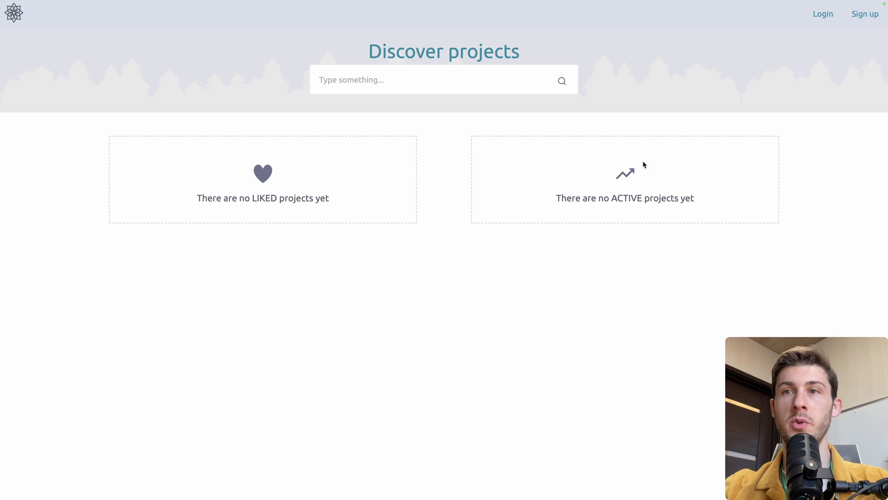
- Sign in to Taiga with the saved admin email and password to reach the empty dashboard
{"action": "left_click", "coordinate": [822, 13]}
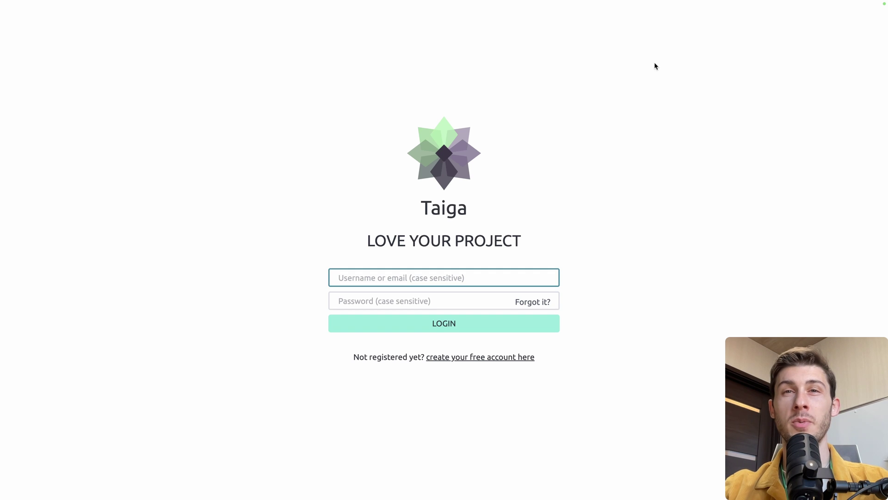
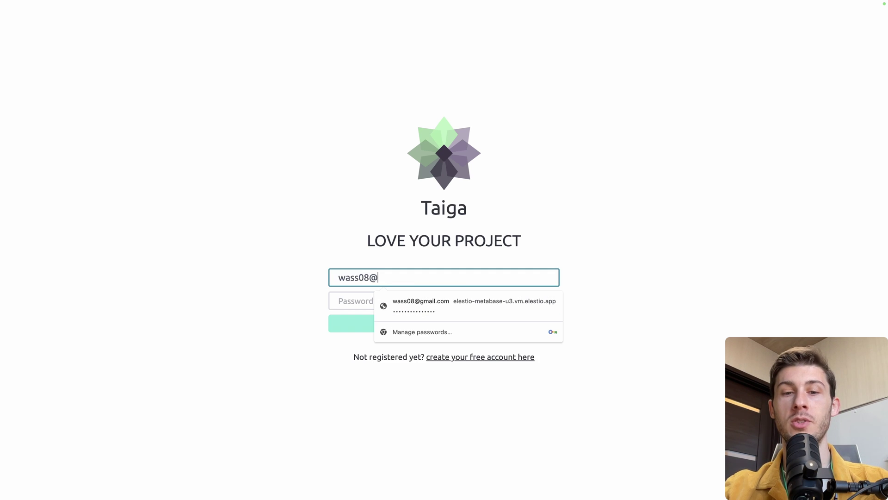
{"action": "left_click", "coordinate": [283, 230]}
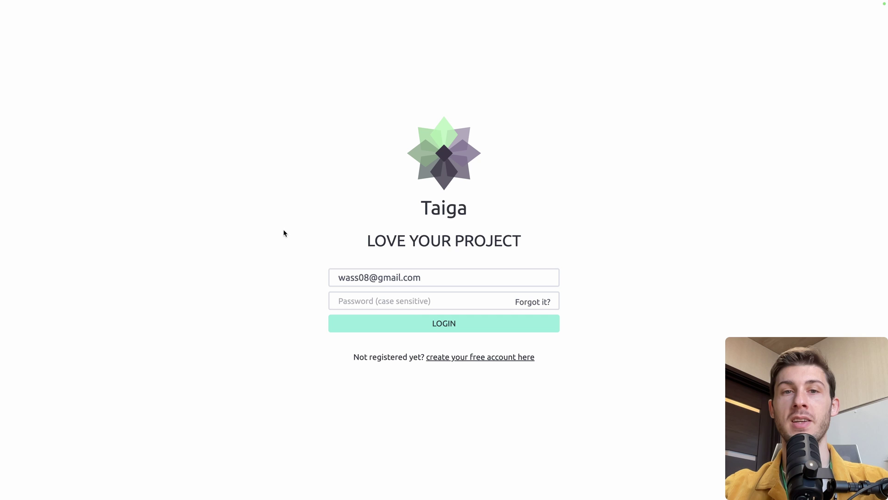
{"action": "left_click", "coordinate": [375, 299]}
{"action": "left_click", "coordinate": [444, 320]}
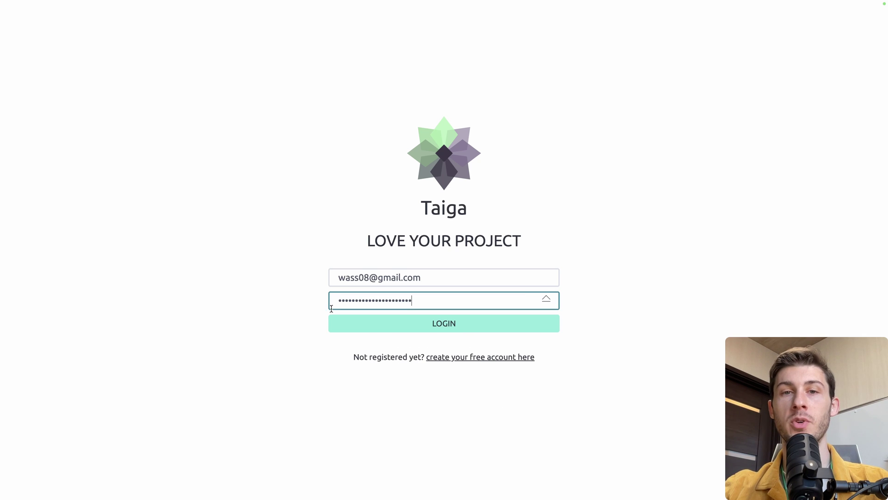
{"action": "left_click", "coordinate": [399, 325]}
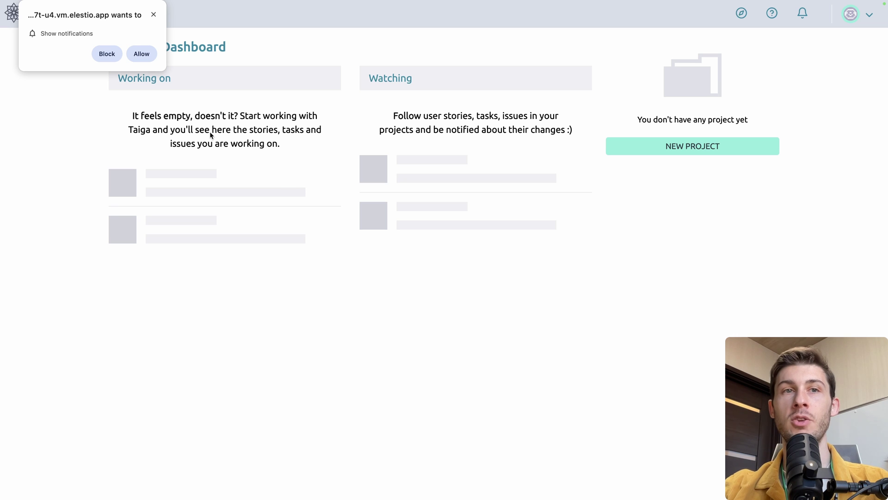
- Allow site notifications, start a new project, and dismiss the announcements prompt
{"action": "left_click", "coordinate": [141, 53]}
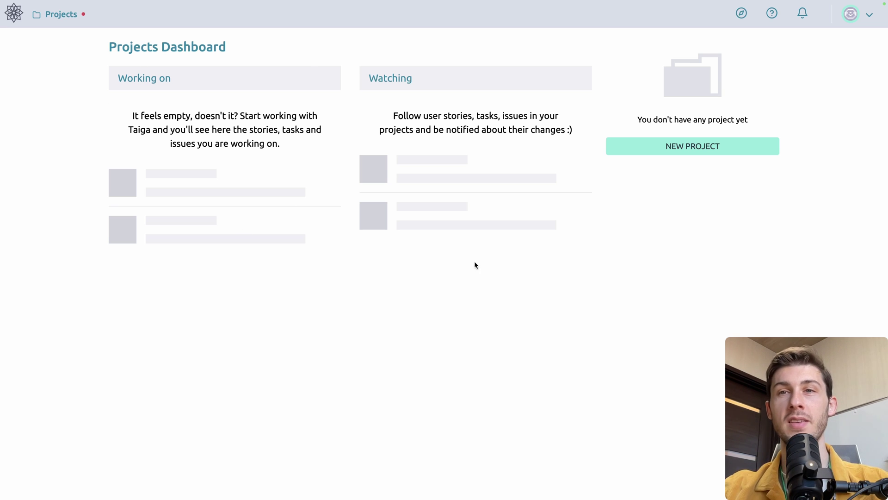
{"action": "left_click", "coordinate": [692, 146]}
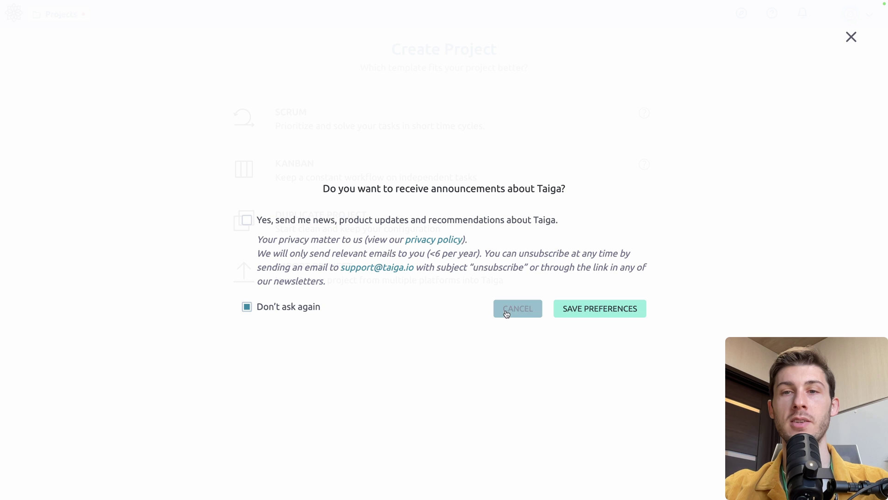
{"action": "left_click", "coordinate": [587, 311]}
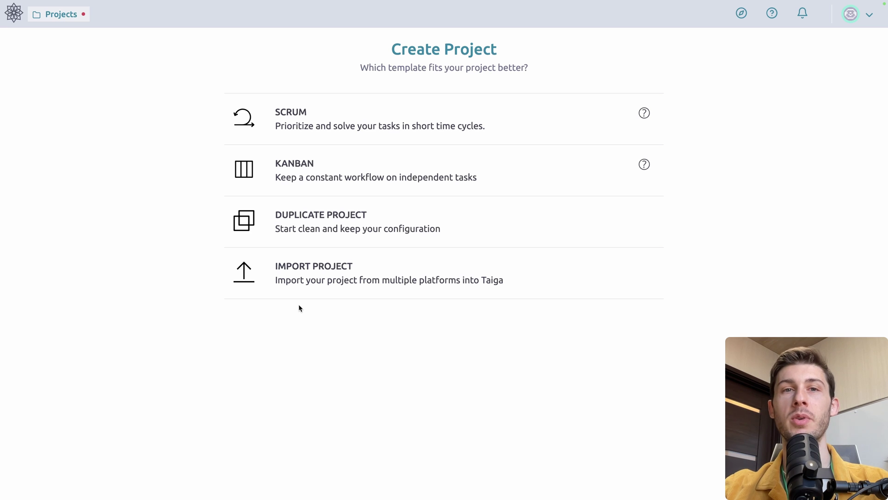
- Create a public Scrum project 'iOS App' described as 'iOS App development'
{"action": "left_click", "coordinate": [389, 126]}
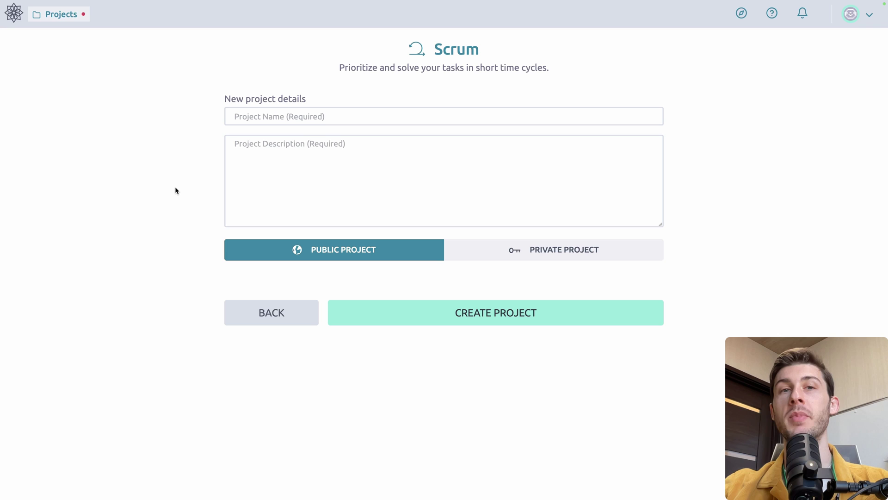
{"action": "left_click", "coordinate": [313, 116]}
{"action": "type", "text": "iOs"}
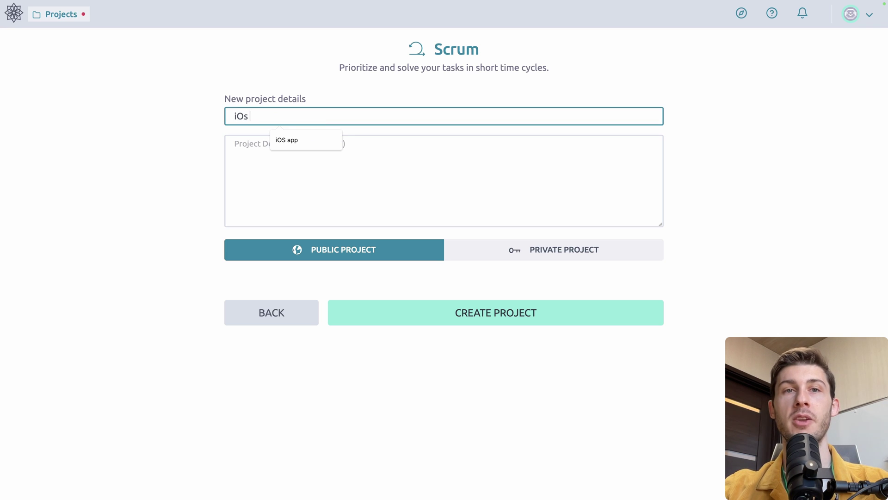
{"action": "type", "text": " App"}
{"action": "key", "text": "Tab"}
{"action": "type", "text": "iOS"}
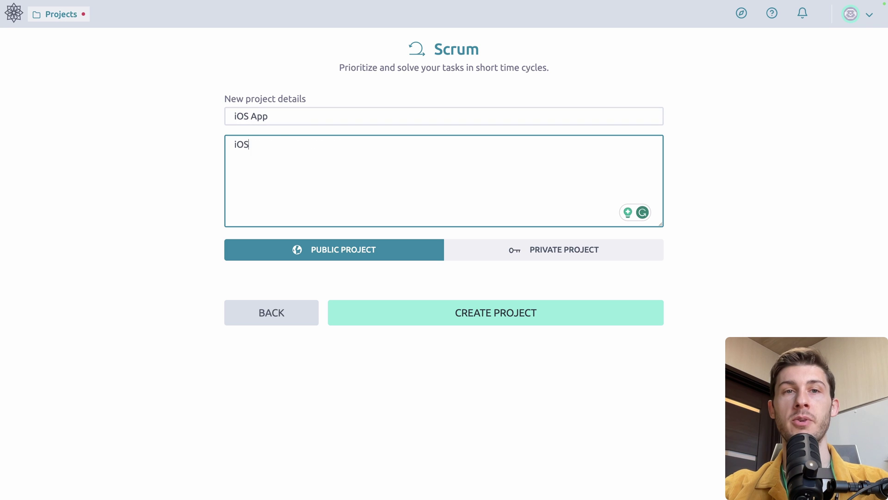
{"action": "type", "text": " App developme"}
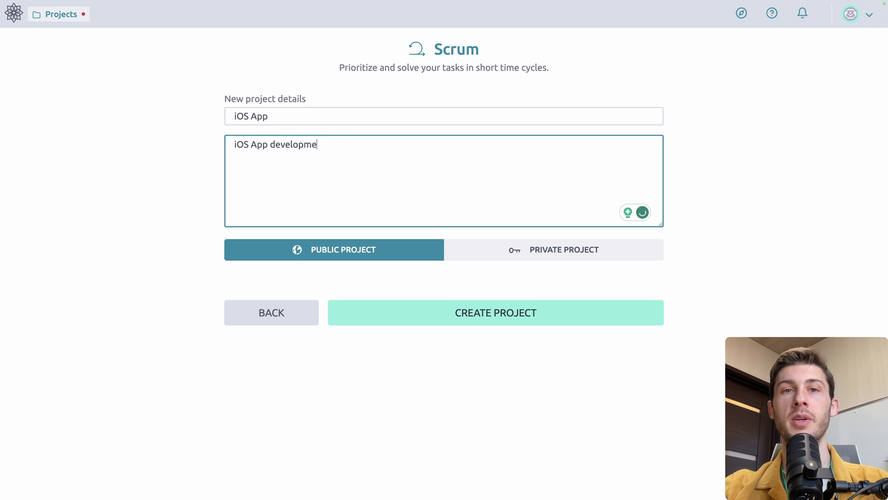
{"action": "type", "text": "nt"}
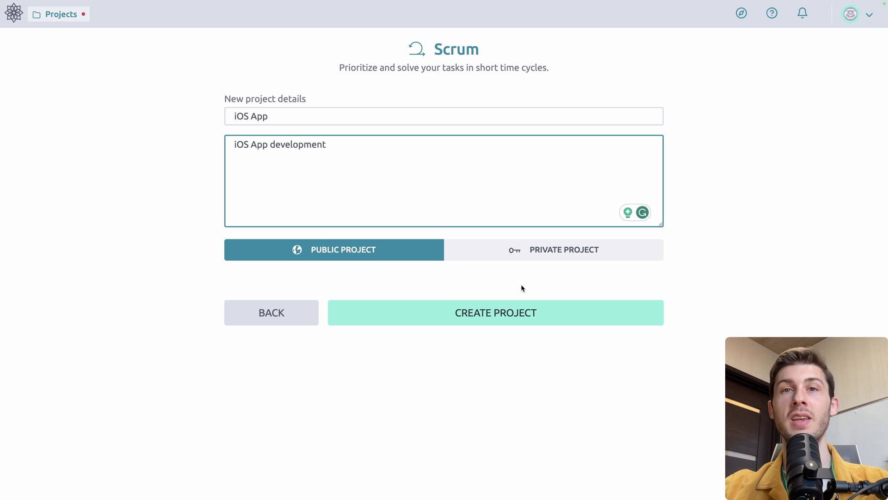
{"action": "left_click", "coordinate": [498, 313]}
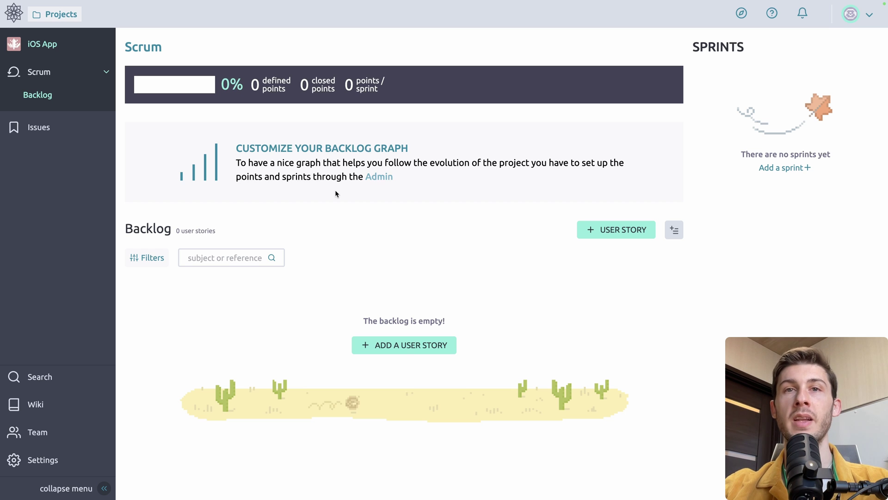
- Reach the Members section of the iOS App project's settings
{"action": "left_click", "coordinate": [42, 459]}
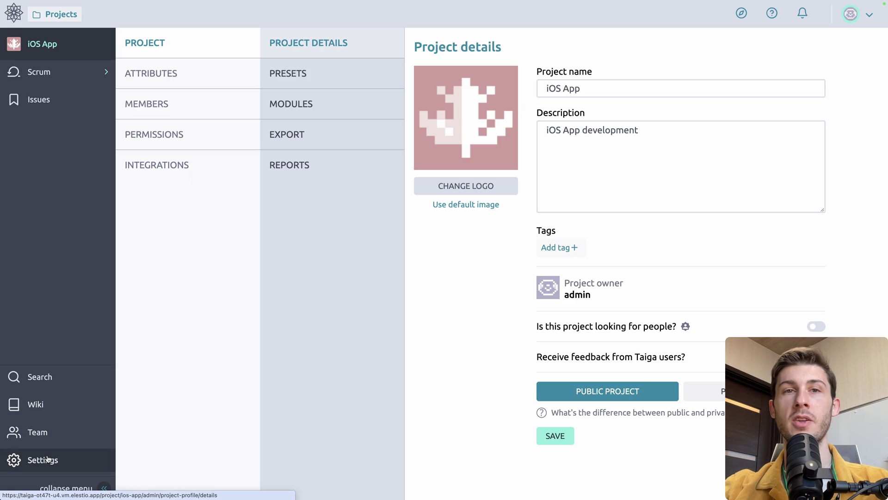
{"action": "left_click", "coordinate": [202, 114]}
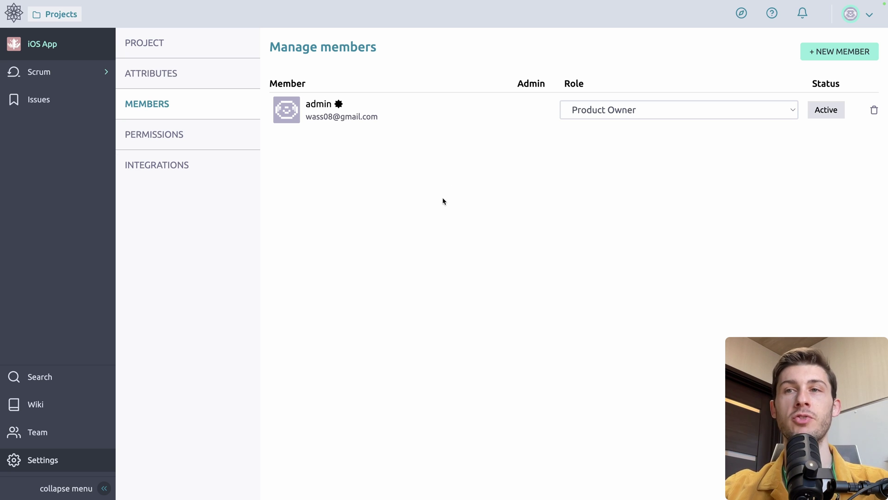
- Invite a second member by email with the Front role, leaving them pending
{"action": "left_click", "coordinate": [830, 59]}
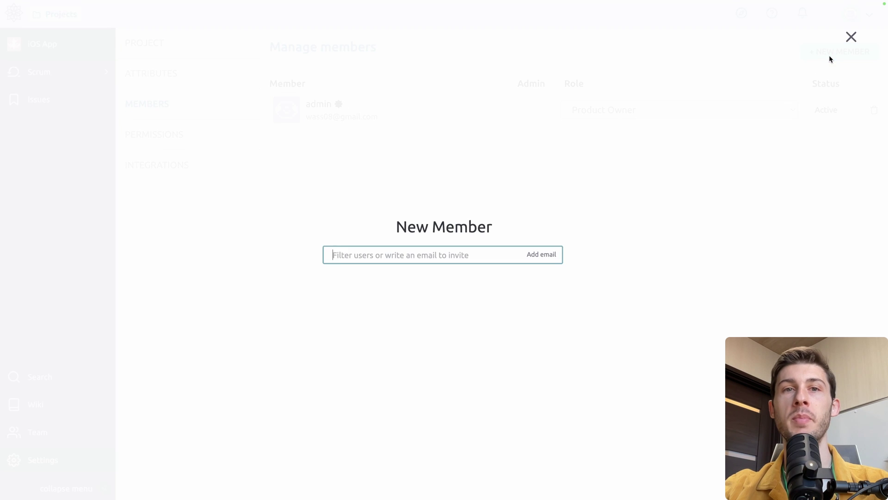
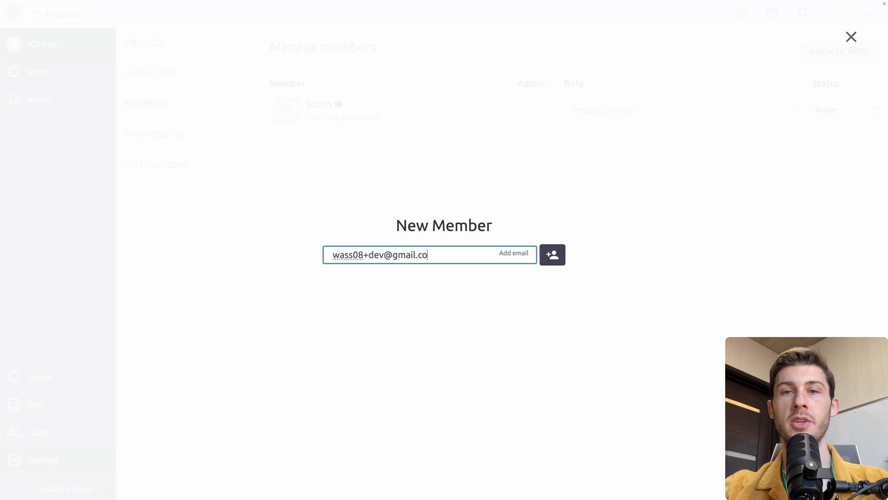
{"action": "left_click", "coordinate": [552, 255]}
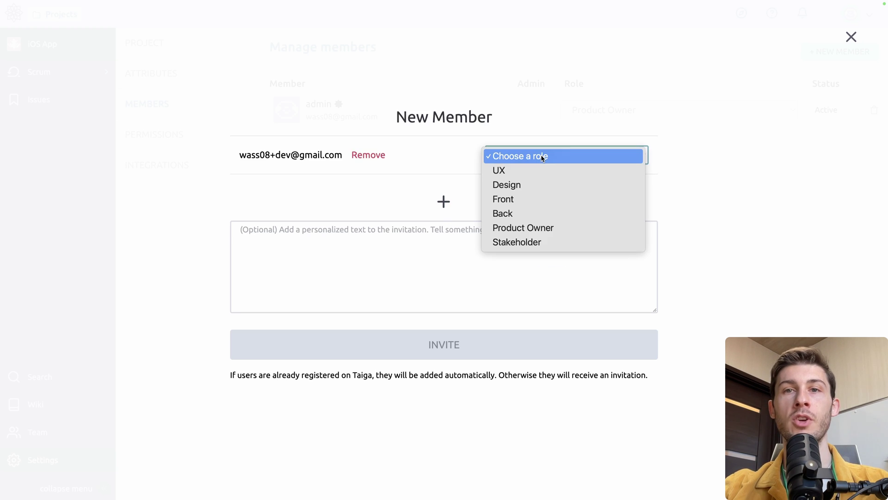
{"action": "left_click", "coordinate": [565, 154]}
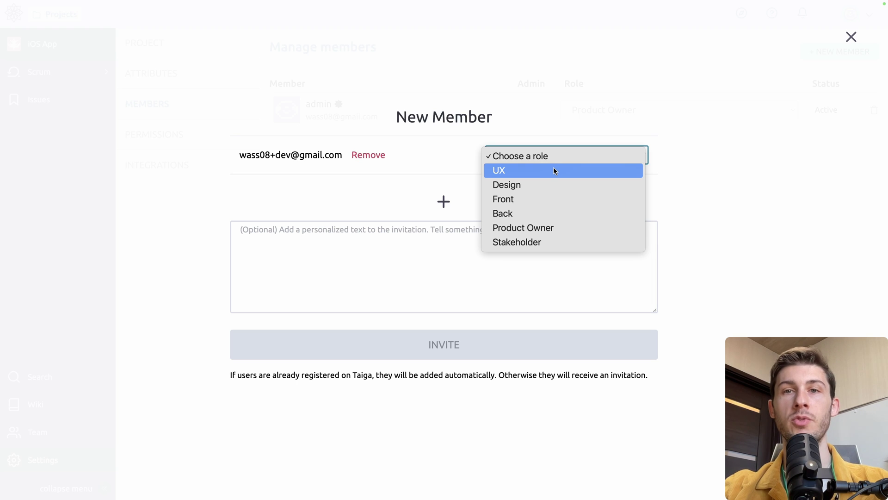
{"action": "left_click", "coordinate": [544, 203]}
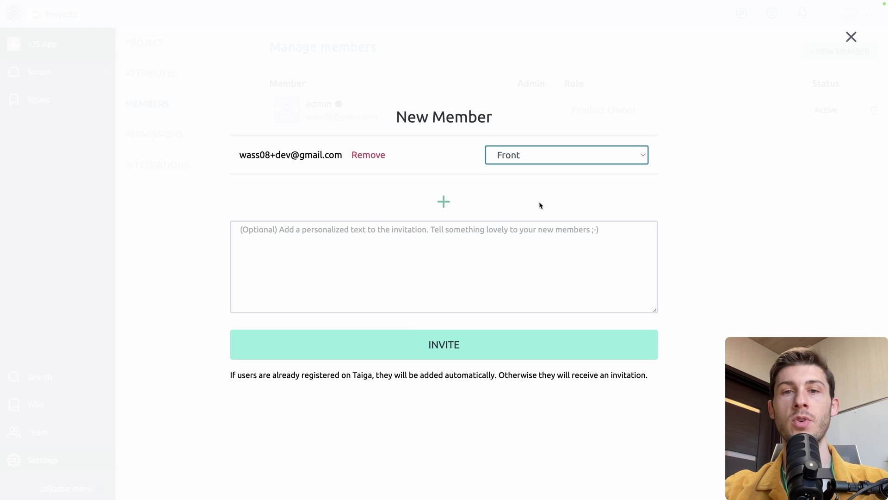
{"action": "left_click", "coordinate": [410, 344]}
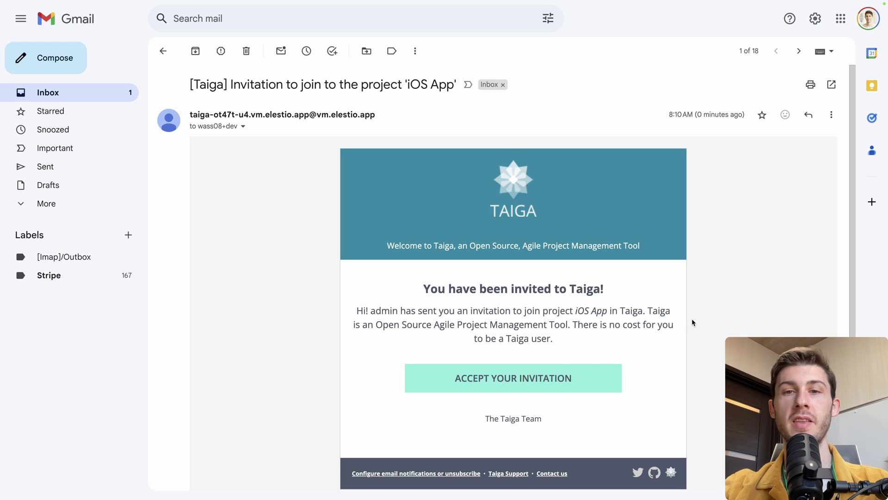
- Follow the email's ACCEPT YOUR INVITATION link in an incognito window
{"action": "right_click", "coordinate": [546, 377]}
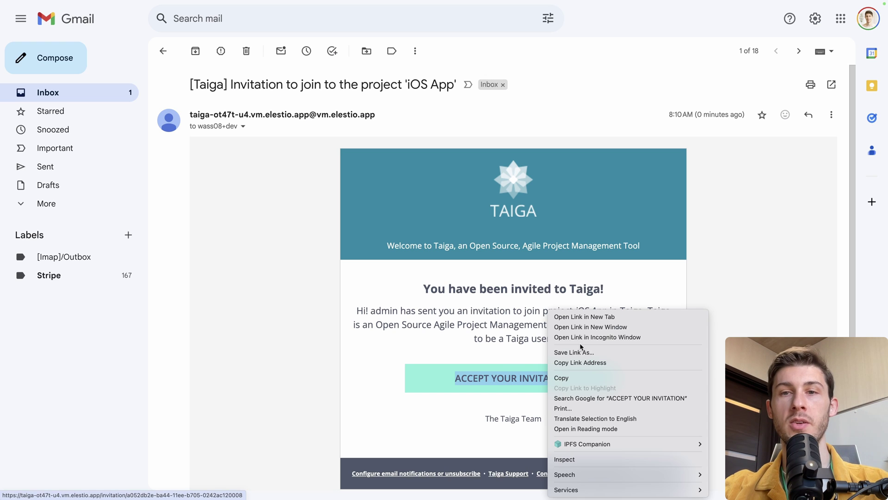
{"action": "left_click", "coordinate": [597, 337]}
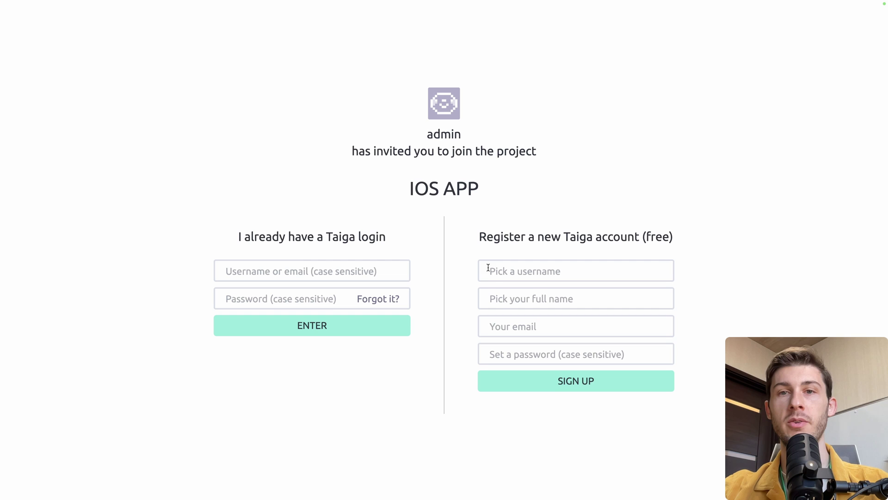
- Register a new Taiga account as Wassim Dev to join iOS App as an active Front member
{"action": "left_click", "coordinate": [542, 270]}
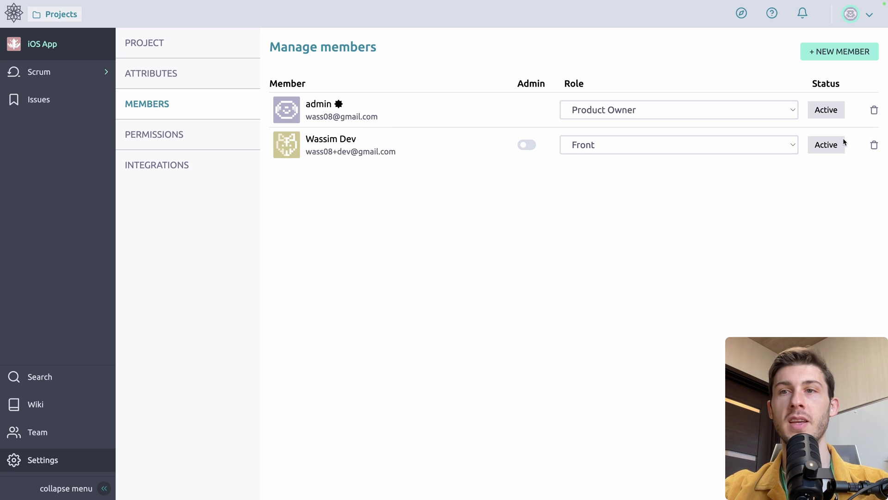
{"action": "left_click", "coordinate": [763, 144]}
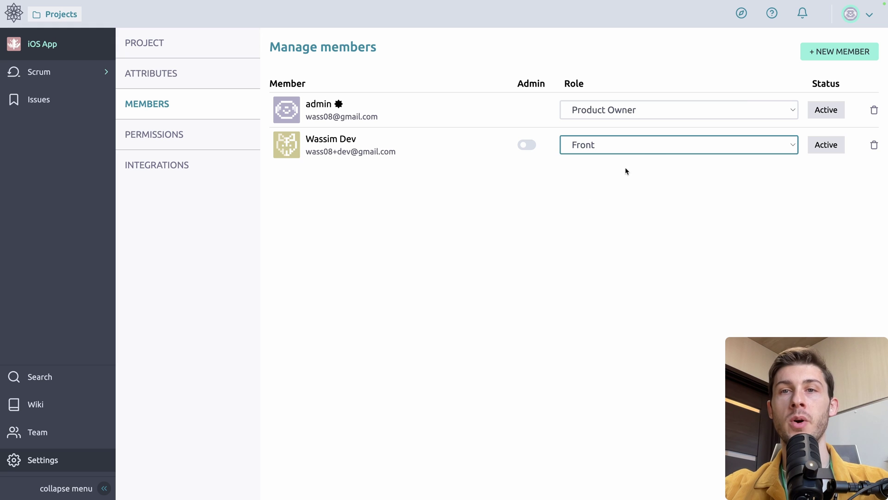
{"action": "left_click", "coordinate": [647, 151]}
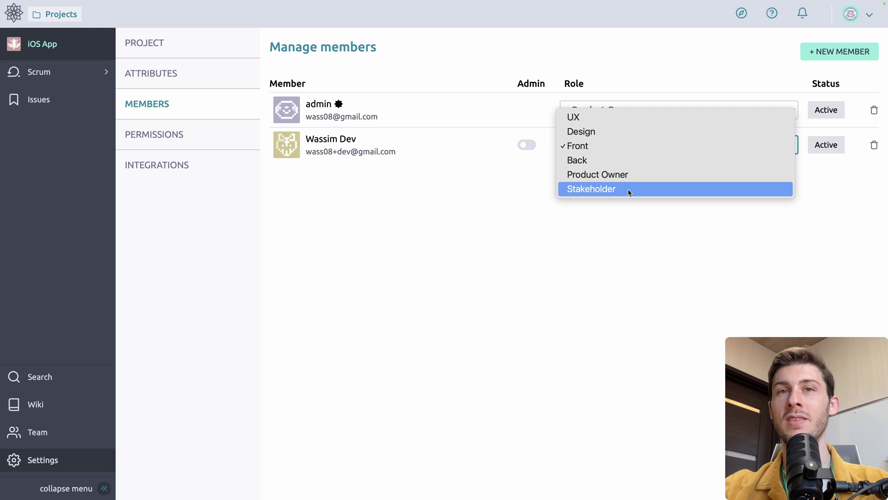
{"action": "key", "text": "Escape"}
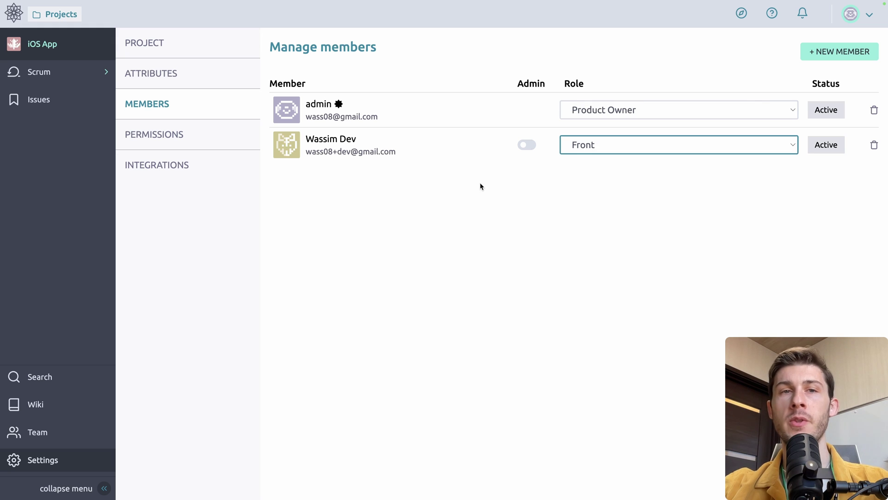
- Add a new QA role in the project's role permissions settings
{"action": "left_click", "coordinate": [205, 135]}
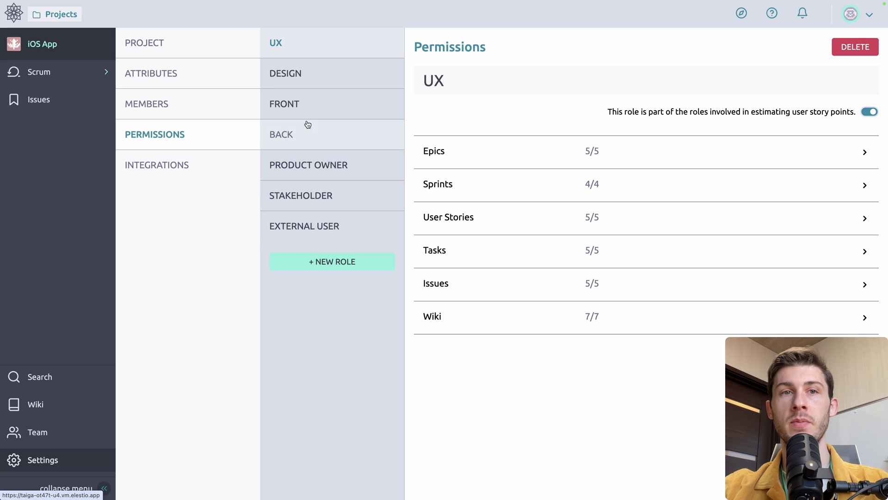
{"action": "left_click", "coordinate": [332, 261]}
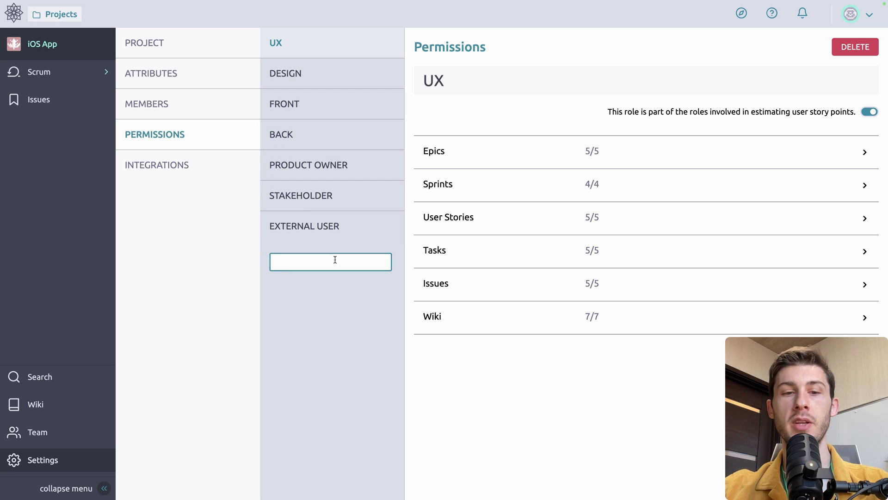
{"action": "type", "text": "QA"}
{"action": "key", "text": "Return"}
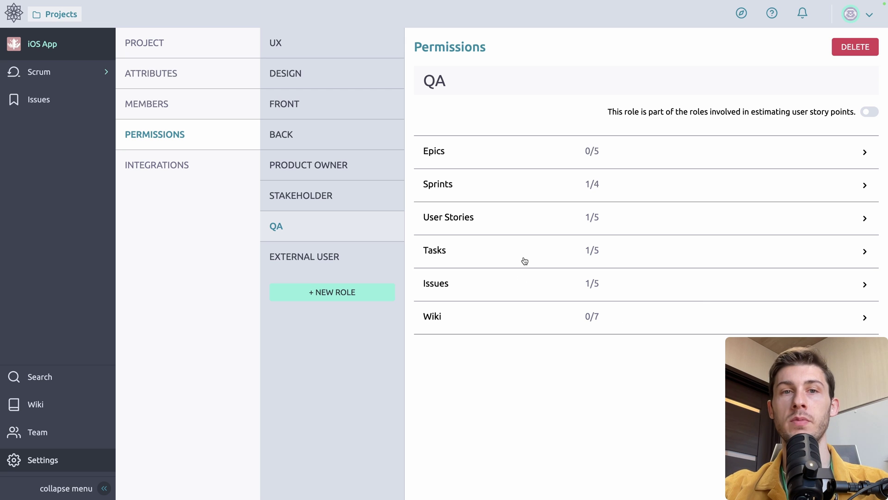
- Review the second member's role choices and leave Wassim Dev as Front
{"action": "left_click", "coordinate": [147, 103]}
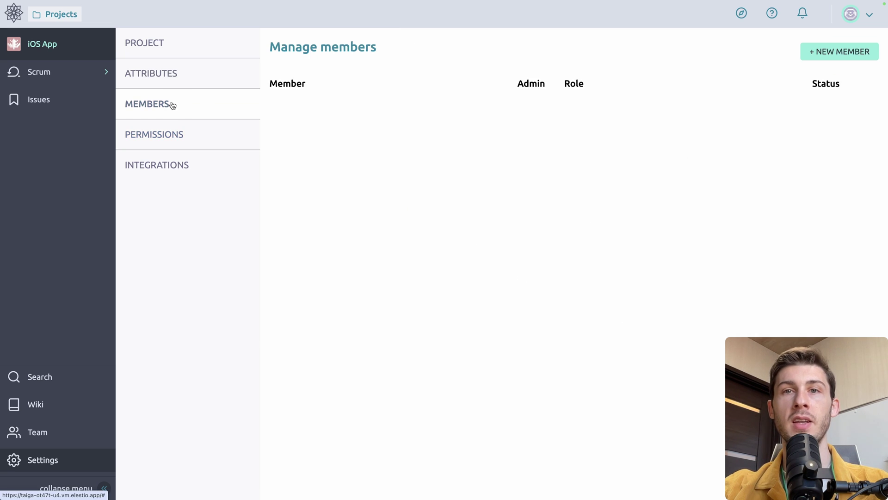
{"action": "left_click", "coordinate": [656, 146]}
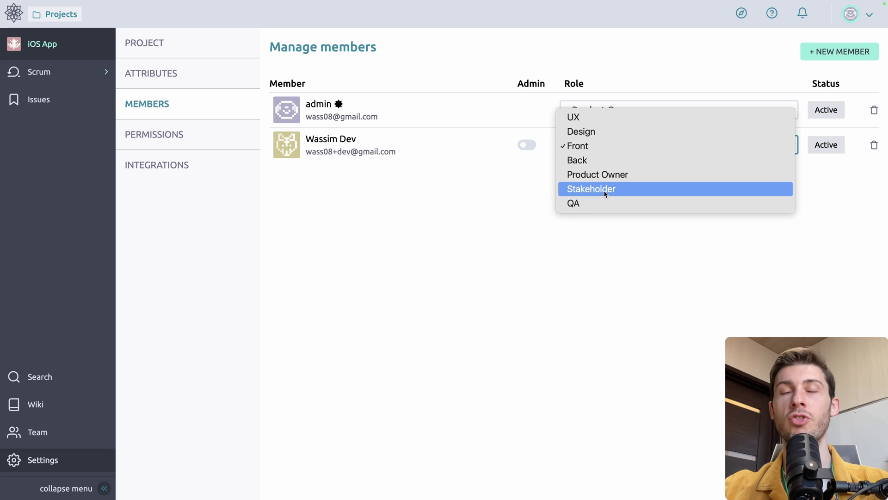
{"action": "left_click", "coordinate": [453, 248]}
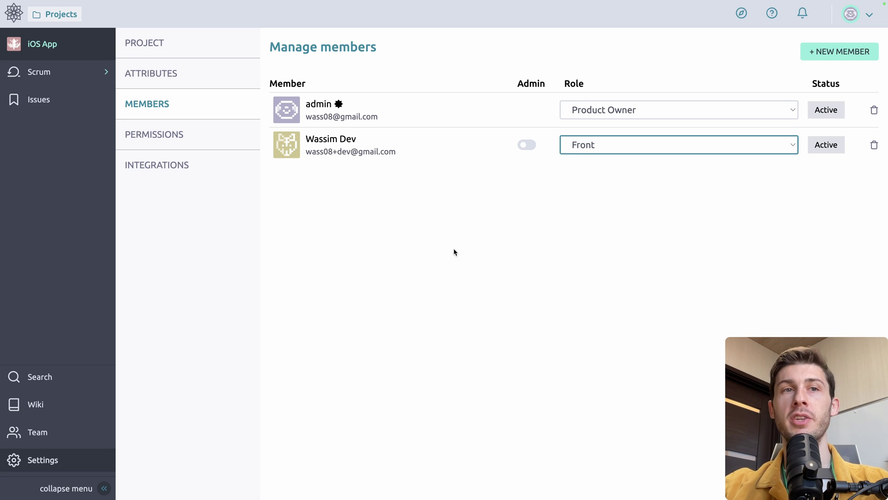
{"action": "left_click", "coordinate": [38, 72]}
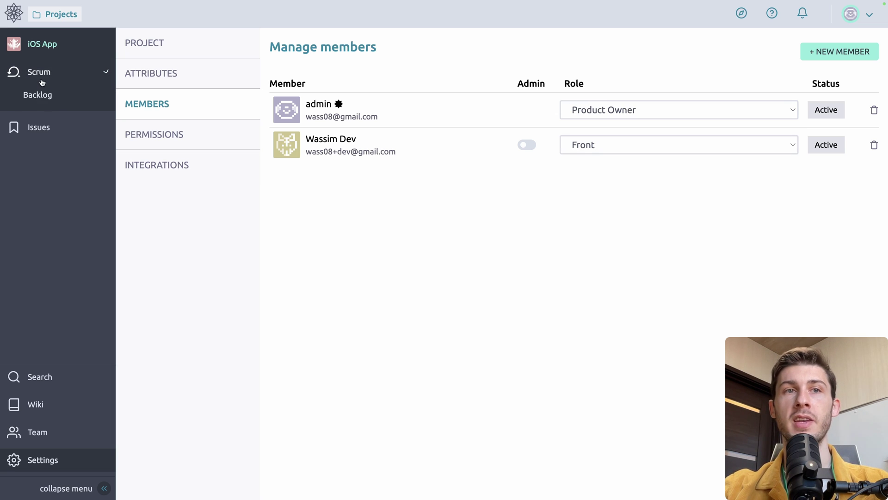
- Fill a new user story 'As a user, I want to see the list of my projects' with a three-item description
{"action": "left_click", "coordinate": [38, 95]}
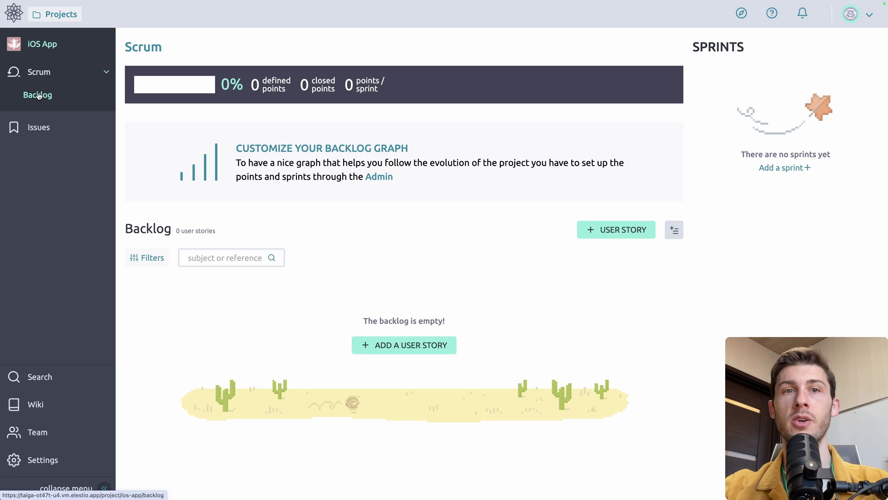
{"action": "left_click", "coordinate": [388, 345]}
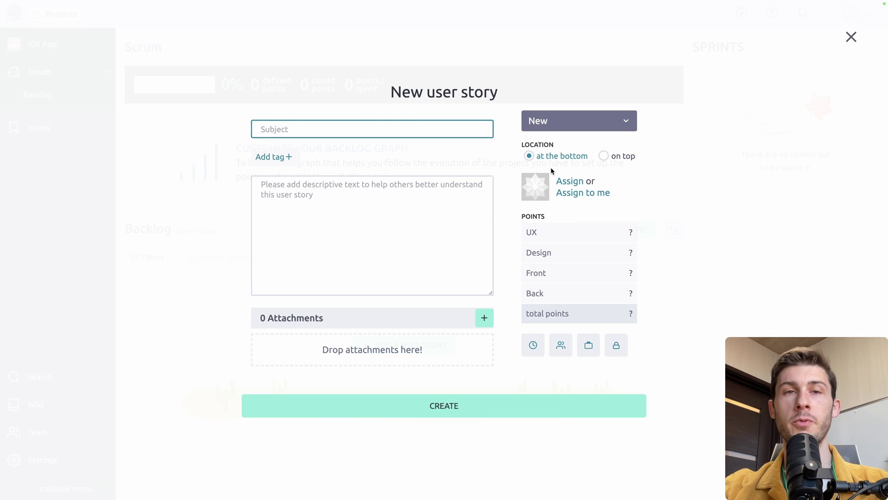
{"action": "type", "text": "As a user, I want to see the list of my projects"}
{"action": "left_click", "coordinate": [225, 144]}
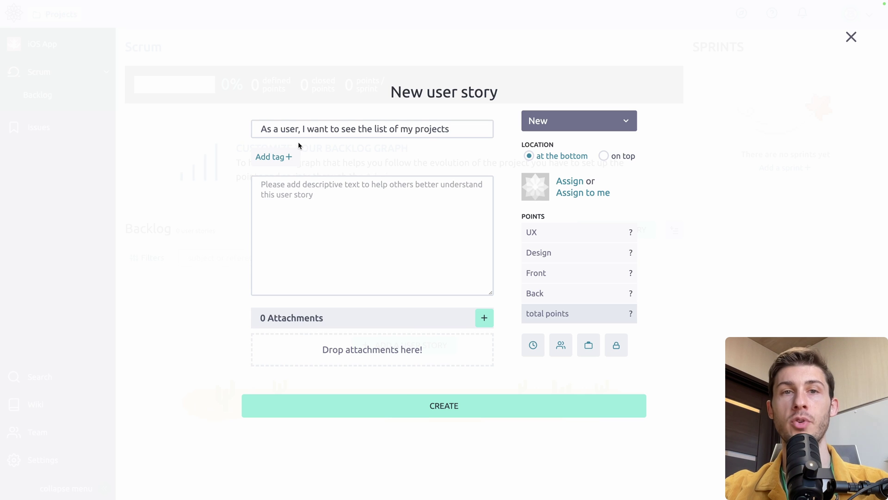
{"action": "left_click", "coordinate": [289, 156]}
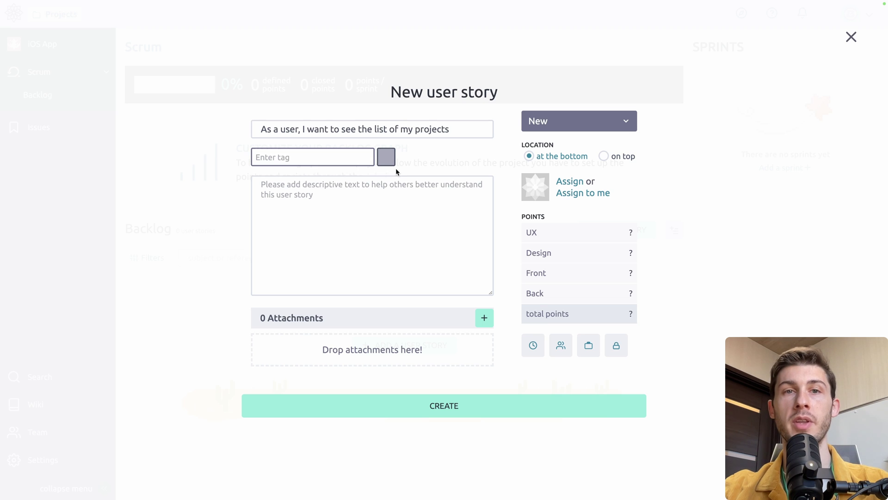
{"action": "left_click", "coordinate": [286, 208]}
{"action": "type", "text": "User should be able to: - view its projects - view the project status - have access to actions: update/duplicate/open"}
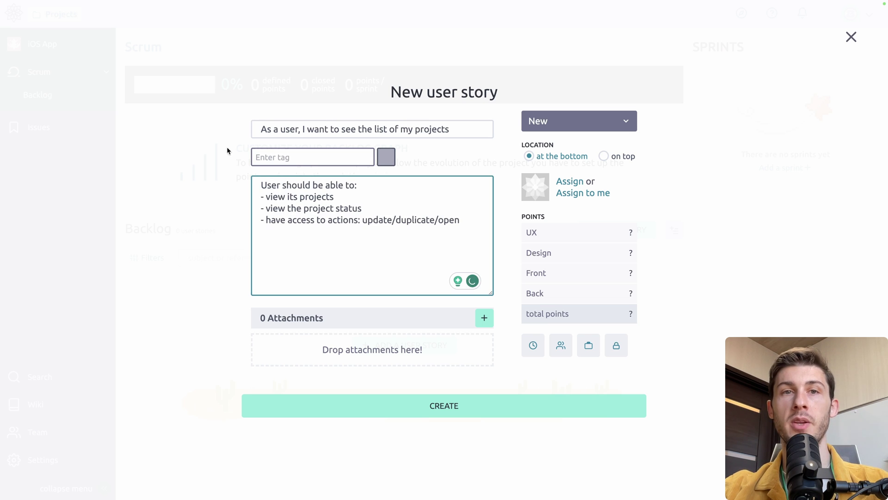
{"action": "left_click", "coordinate": [226, 202]}
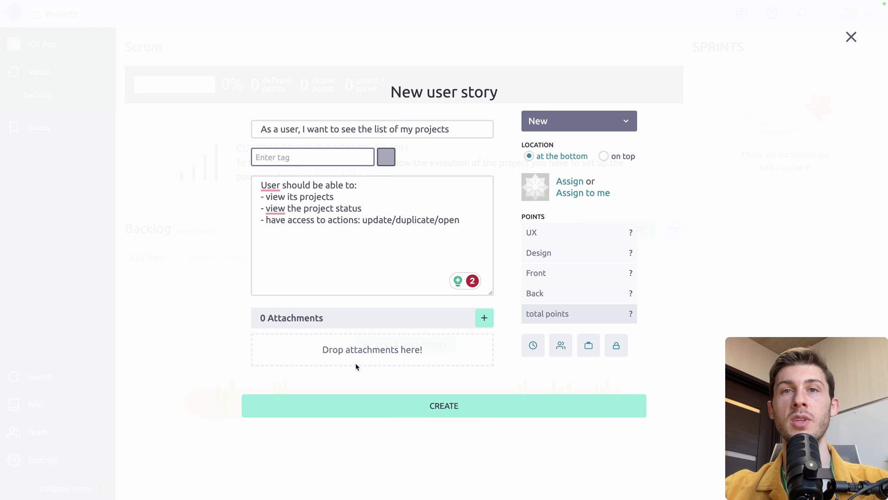
- Assign the new user story to the admin
{"action": "left_click", "coordinate": [575, 182]}
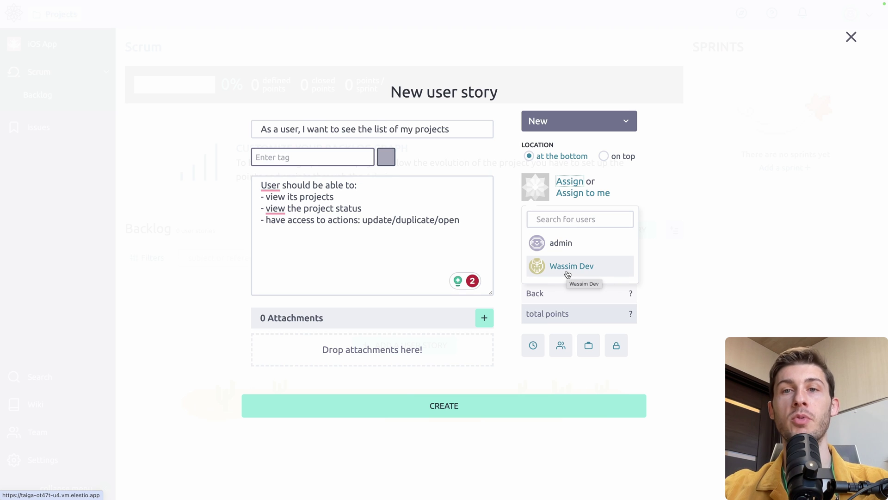
{"action": "left_click", "coordinate": [563, 243]}
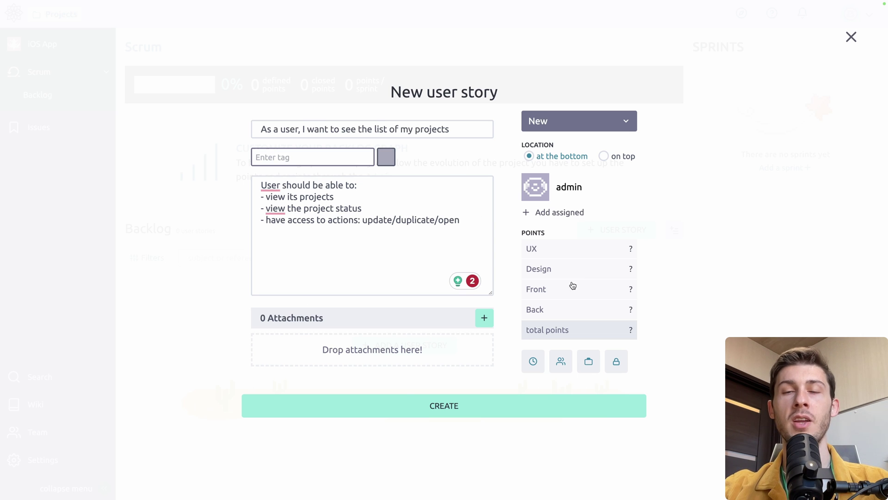
- Estimate the story at Design 2, Front 3 and Back 3 points, 8 total
{"action": "left_click", "coordinate": [593, 270]}
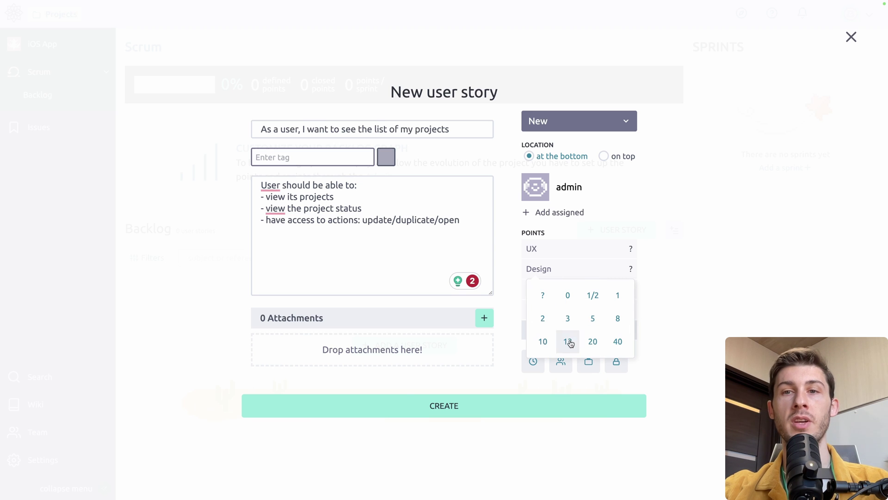
{"action": "left_click", "coordinate": [543, 318]}
{"action": "left_click", "coordinate": [601, 290]}
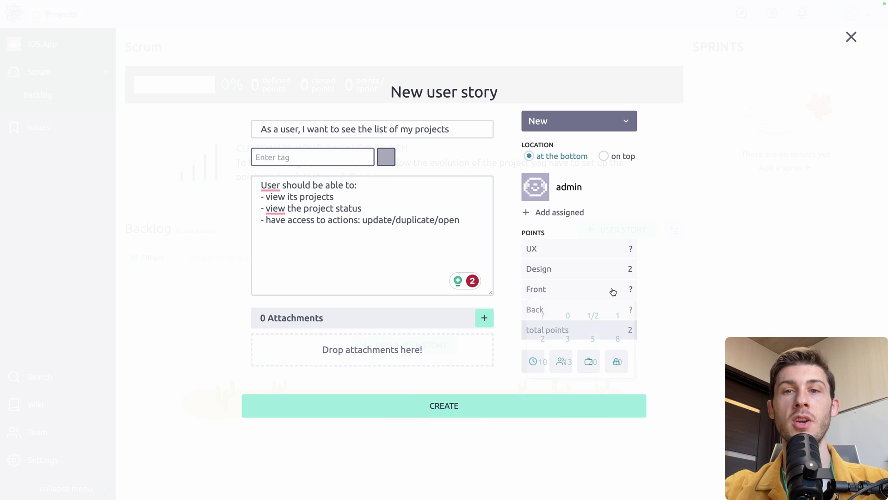
{"action": "left_click", "coordinate": [568, 337]}
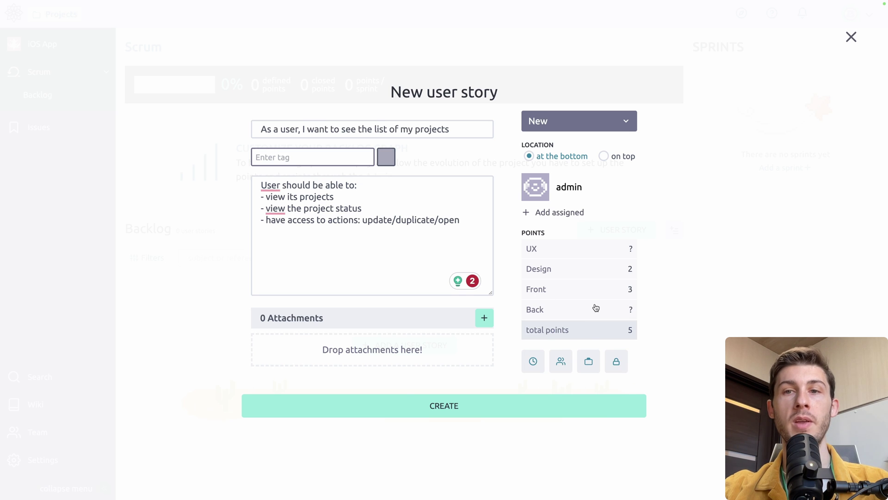
{"action": "left_click", "coordinate": [595, 310]}
{"action": "left_click", "coordinate": [568, 359]}
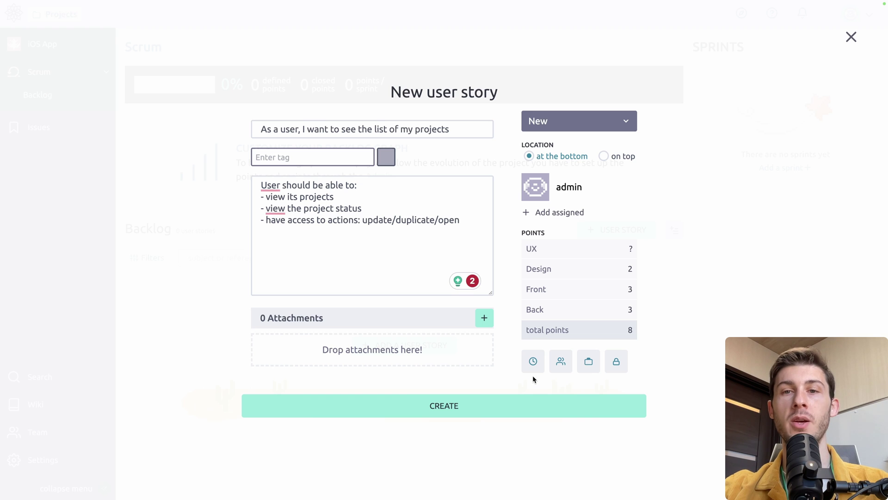
- Set a February 2024 due date and create story #1 in the backlog
{"action": "left_click", "coordinate": [533, 362]}
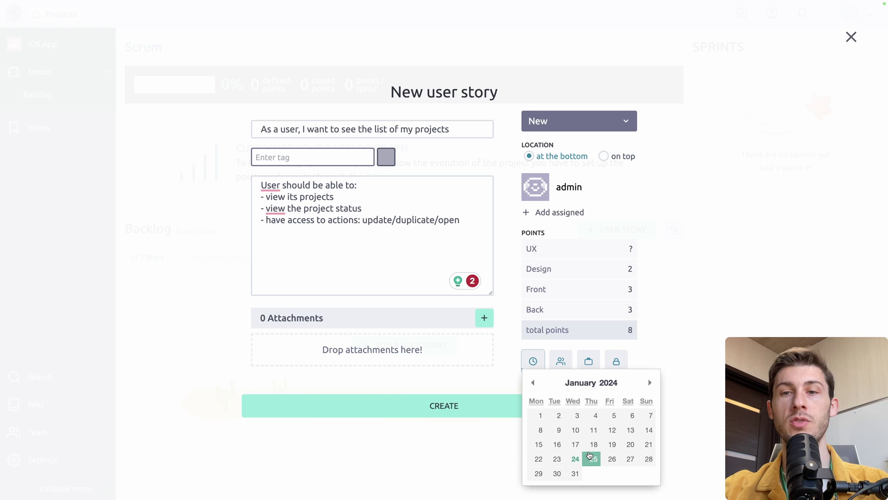
{"action": "left_click", "coordinate": [650, 382]}
{"action": "left_click", "coordinate": [595, 431]}
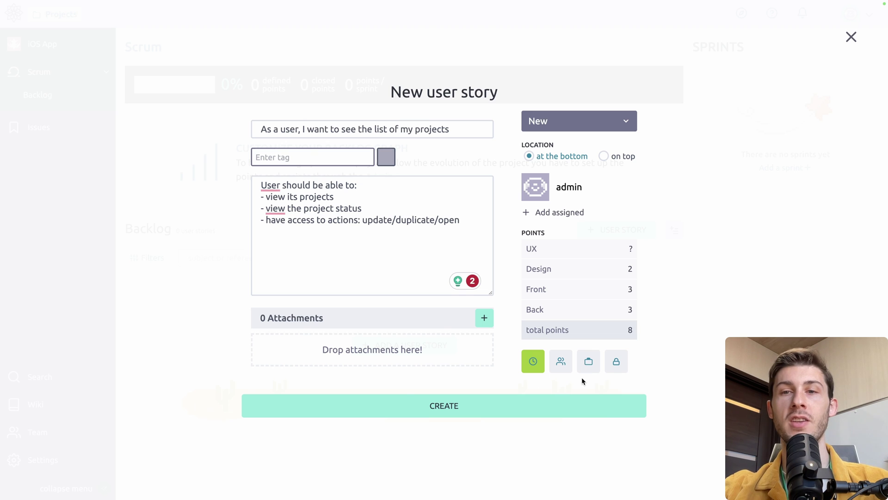
{"action": "mouse_move", "coordinate": [616, 361]}
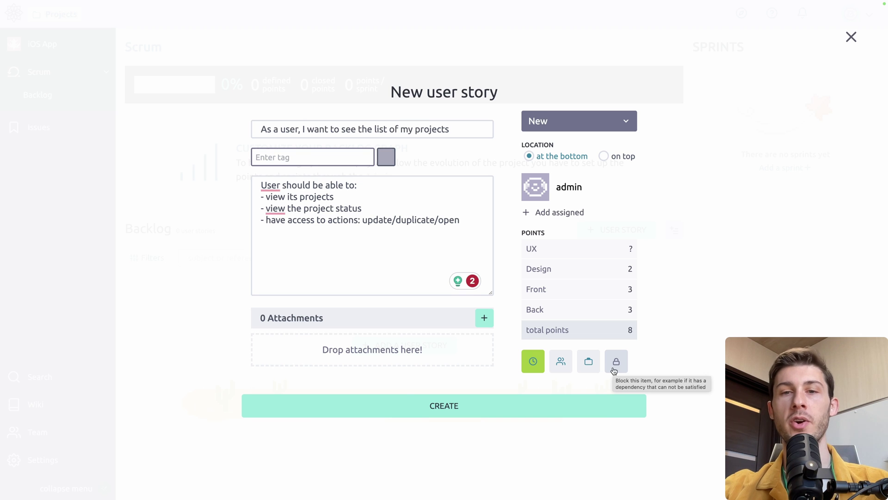
{"action": "left_click", "coordinate": [518, 406]}
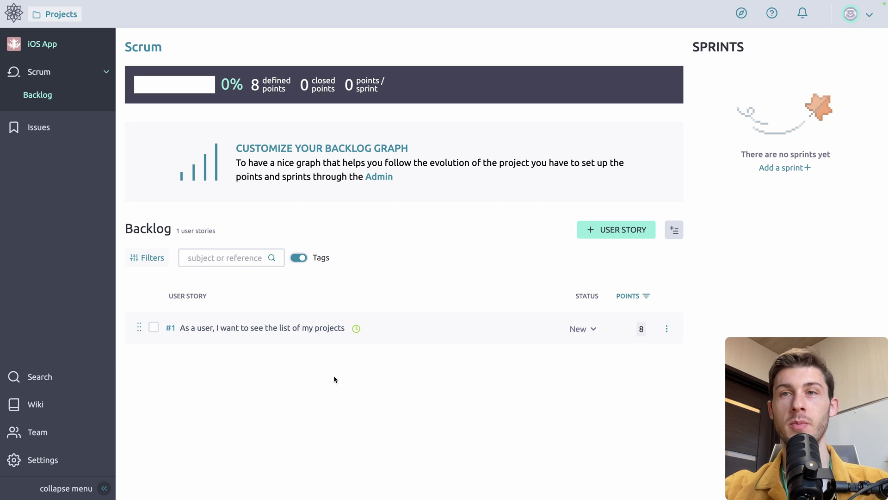
- Save a Dashboard sprint for 24 Jan–07 Feb 2024 and drag story #1 into it
{"action": "left_click", "coordinate": [771, 173]}
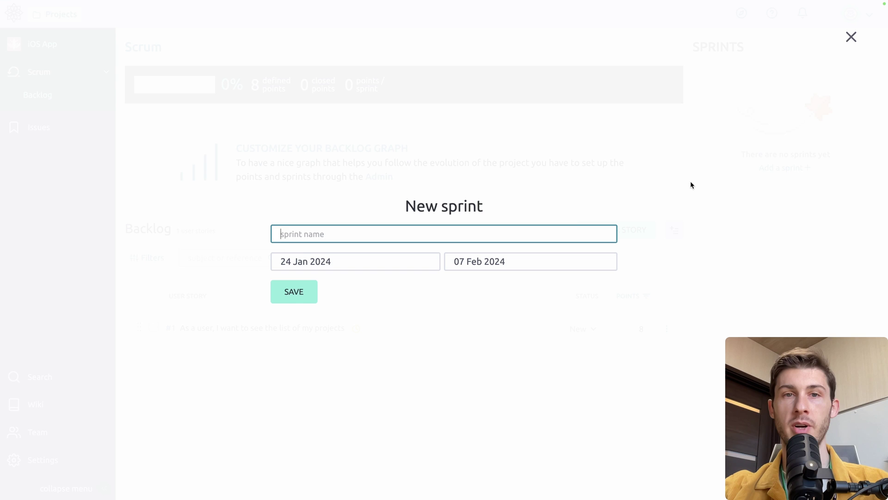
{"action": "type", "text": "Dashboard"}
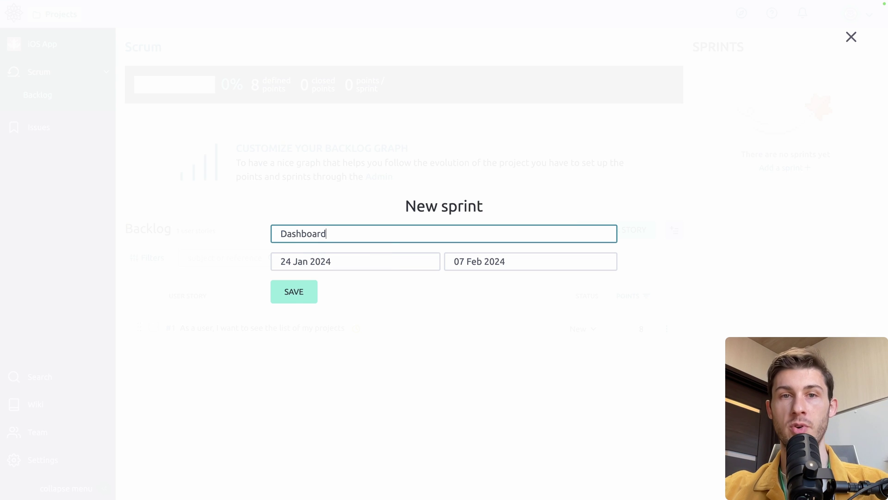
{"action": "left_click", "coordinate": [538, 261]}
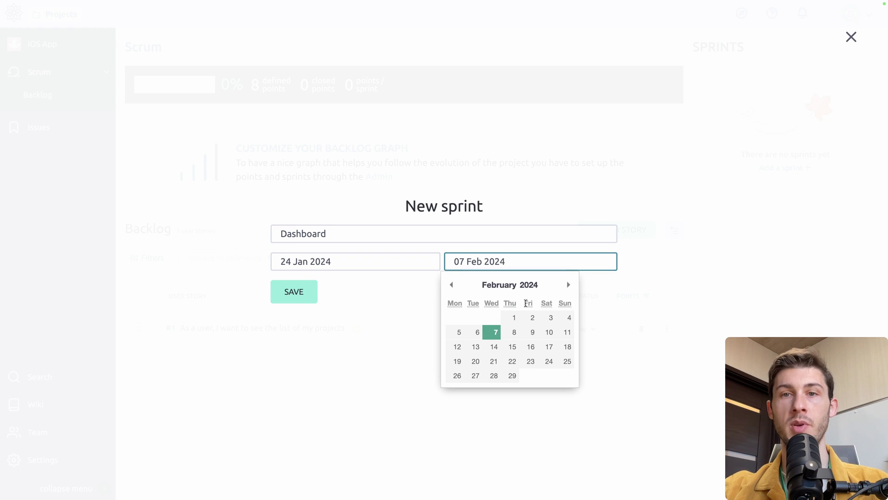
{"action": "left_click", "coordinate": [339, 320]}
{"action": "left_click", "coordinate": [285, 295]}
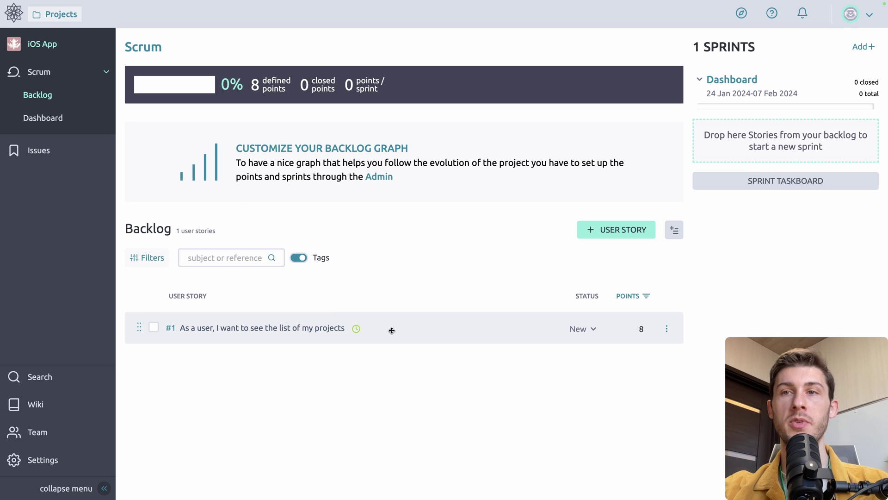
{"action": "left_click_drag", "start_coordinate": [392, 329], "coordinate": [764, 141]}
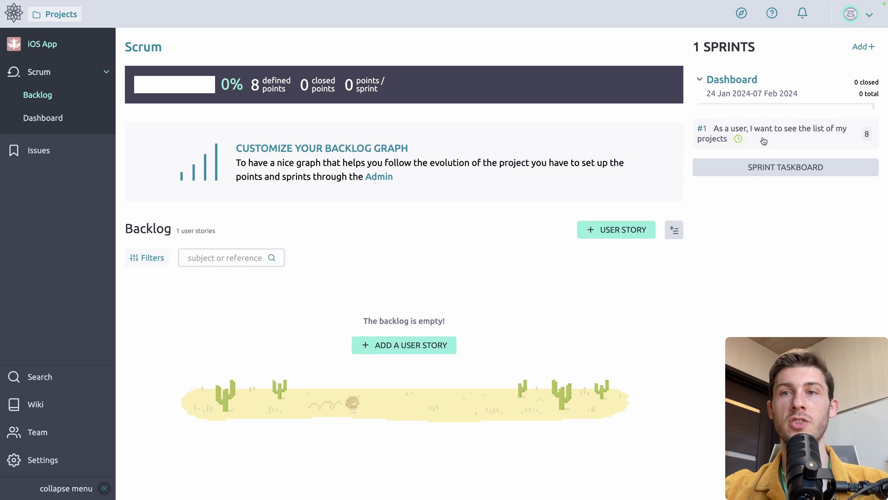
- On the Dashboard sprint taskboard, start a UI Design task with a description under story #1
{"action": "left_click", "coordinate": [733, 170]}
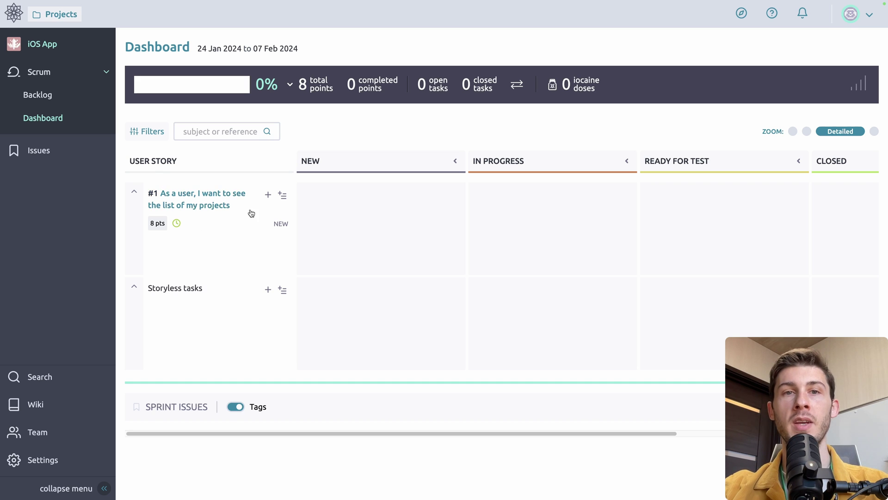
{"action": "left_click", "coordinate": [268, 195]}
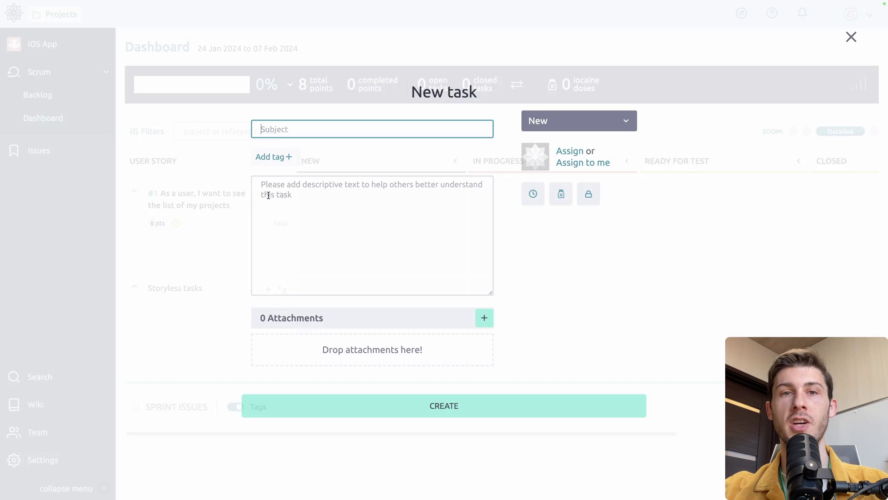
{"action": "type", "text": "UI"}
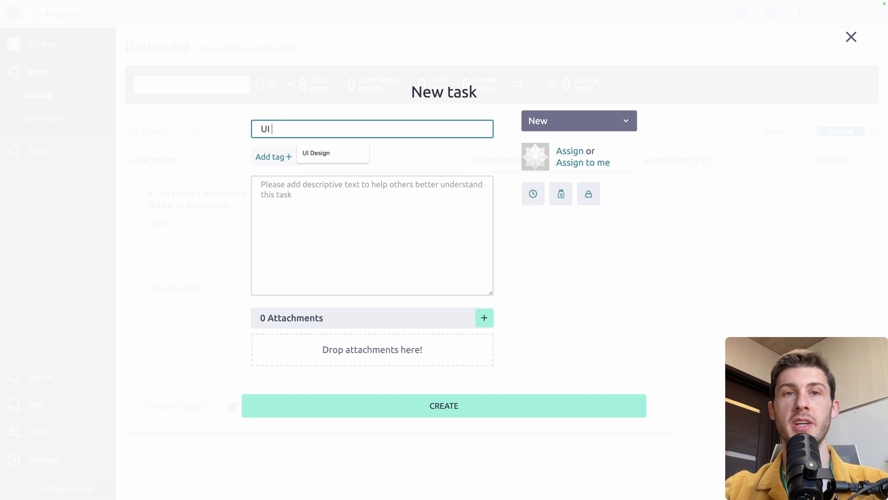
{"action": "type", "text": " Design"}
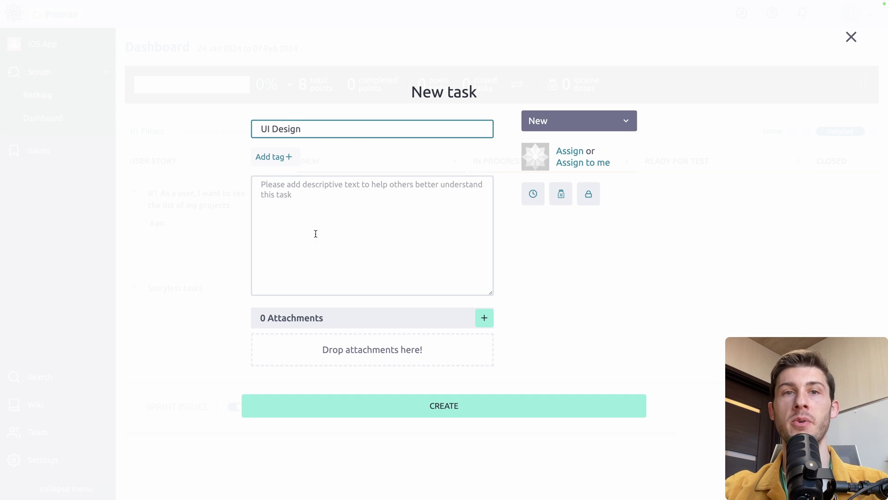
{"action": "left_click", "coordinate": [316, 233]}
{"action": "type", "text": "Create the Figma o"}
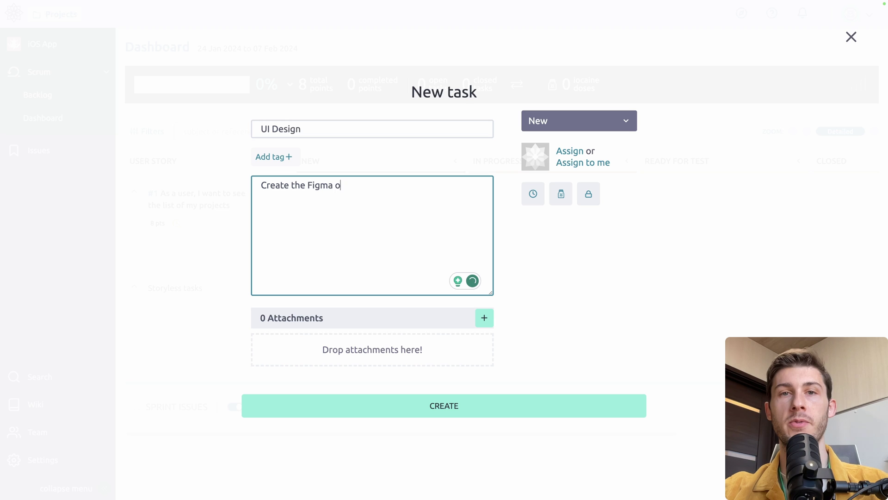
{"action": "key", "text": "BackSpace"}
{"action": "type", "text": "for the devs"}
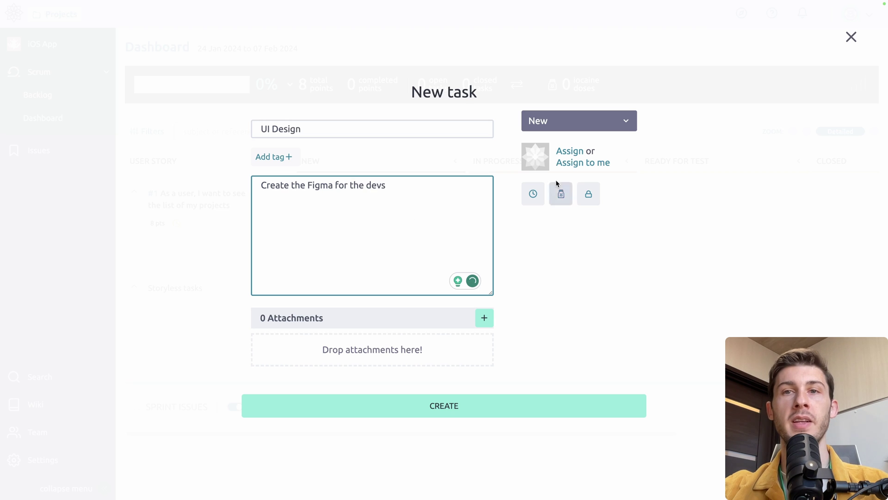
- Assign the UI Design task to Wassim Dev instead of admin and create it
{"action": "left_click", "coordinate": [587, 164]}
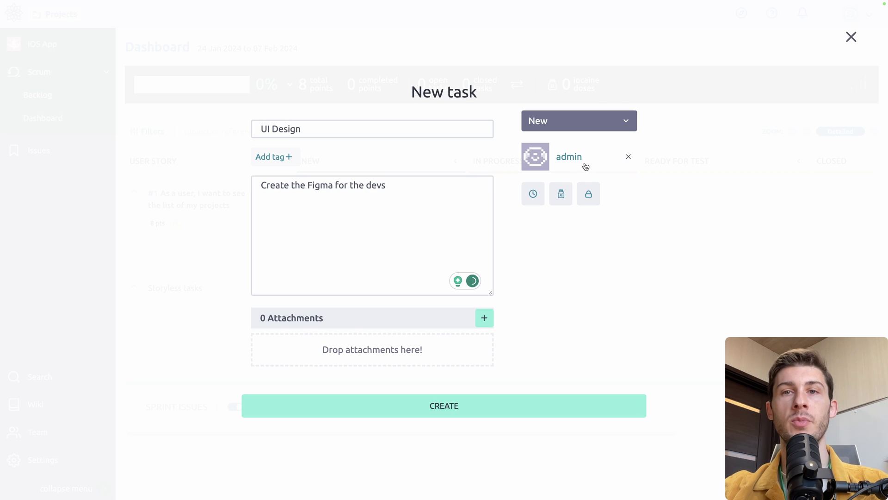
{"action": "left_click", "coordinate": [629, 156]}
{"action": "left_click", "coordinate": [575, 151]}
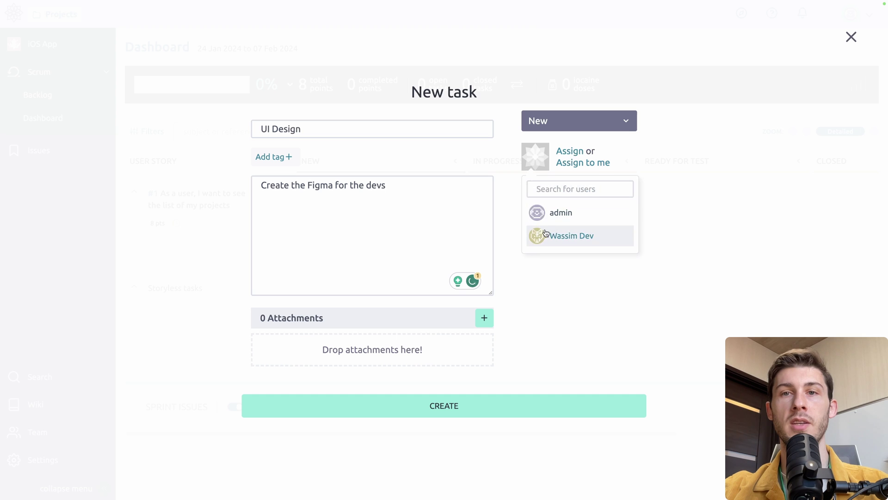
{"action": "left_click", "coordinate": [569, 235]}
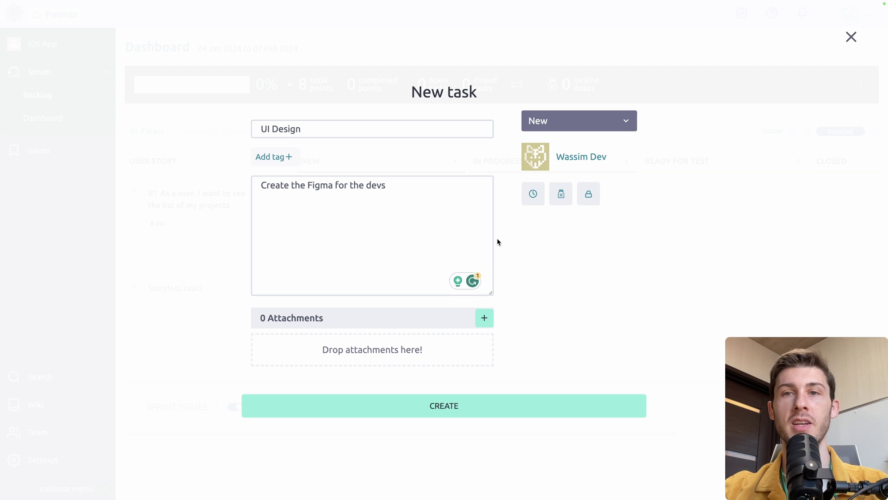
{"action": "left_click", "coordinate": [444, 405]}
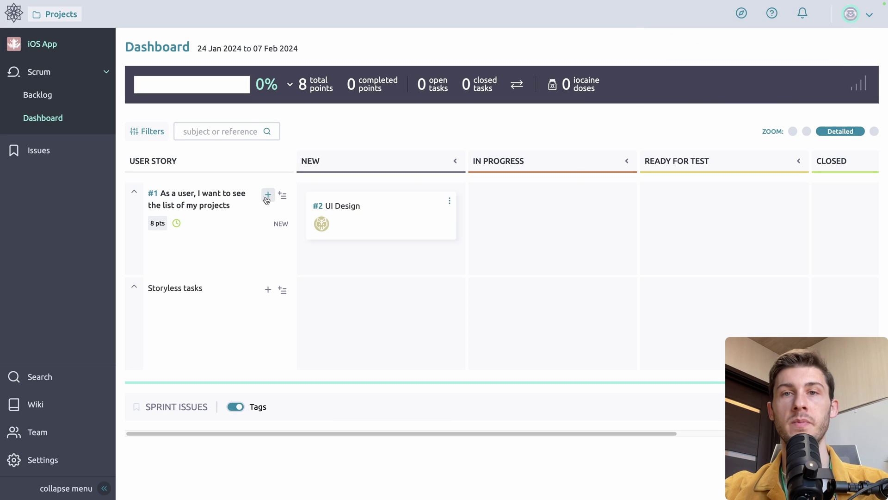
- Start a Dashboard integration task under story #1, assigned to me and flagged iocaine, without a due date
{"action": "left_click", "coordinate": [268, 194]}
{"action": "type", "text": "D"}
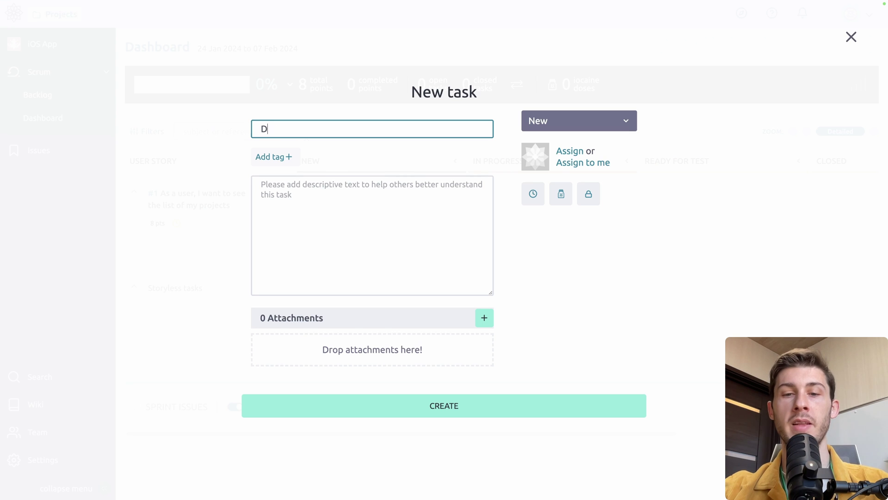
{"action": "type", "text": "ashboard integration"}
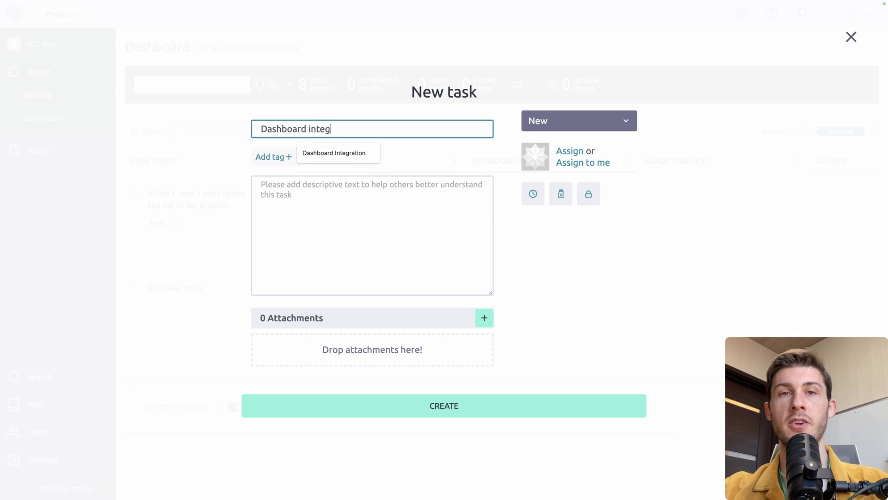
{"action": "left_click", "coordinate": [381, 238]}
{"action": "type", "text": "Front"}
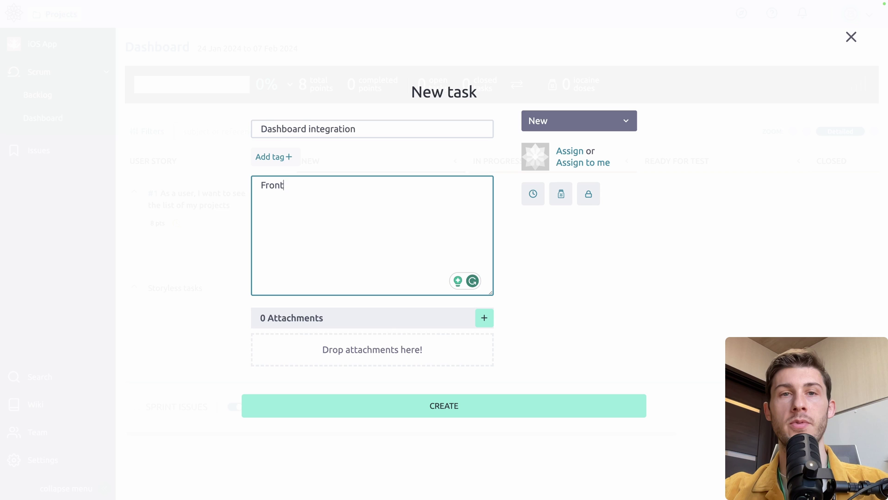
{"action": "type", "text": "entintegrati"}
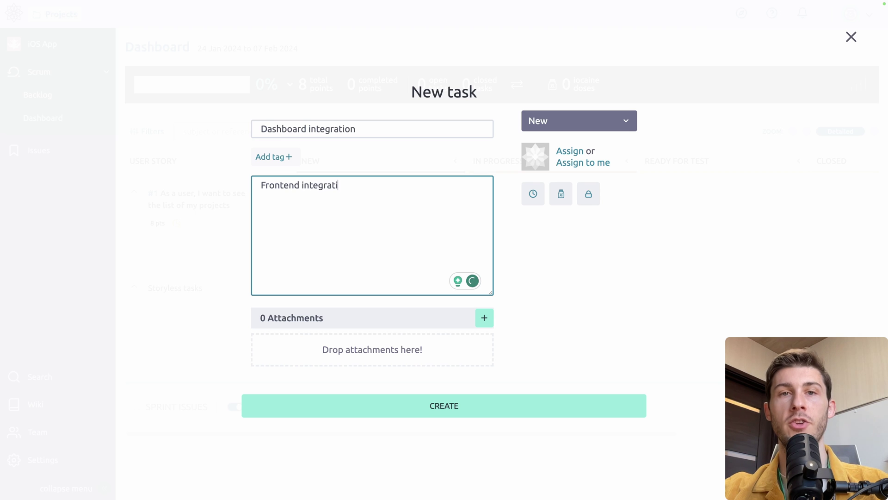
{"action": "type", "text": "on of thedesign"}
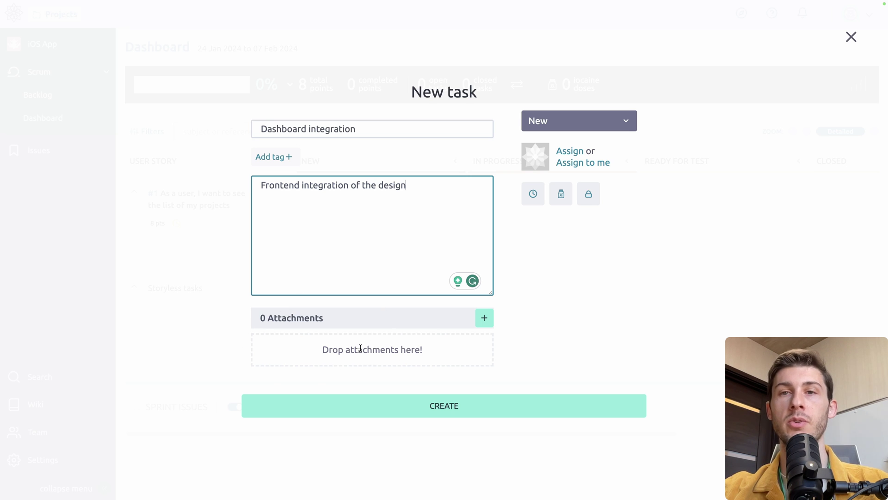
{"action": "left_click", "coordinate": [583, 162]}
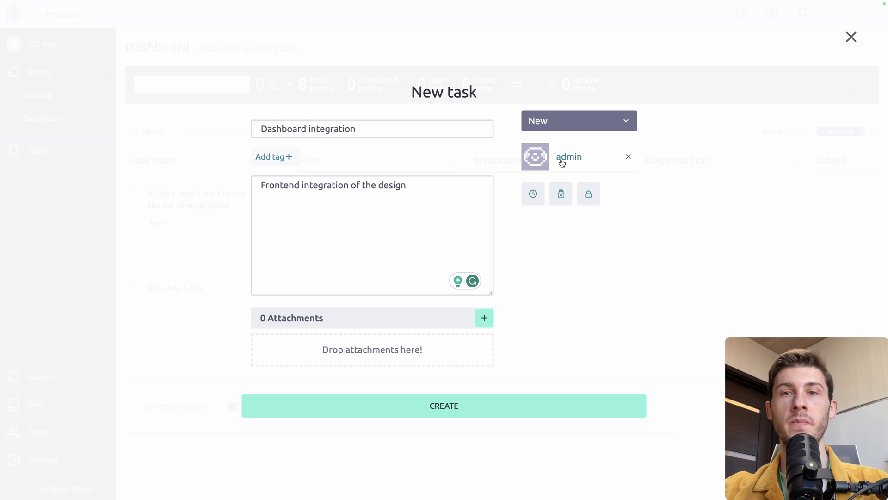
{"action": "left_click", "coordinate": [533, 194]}
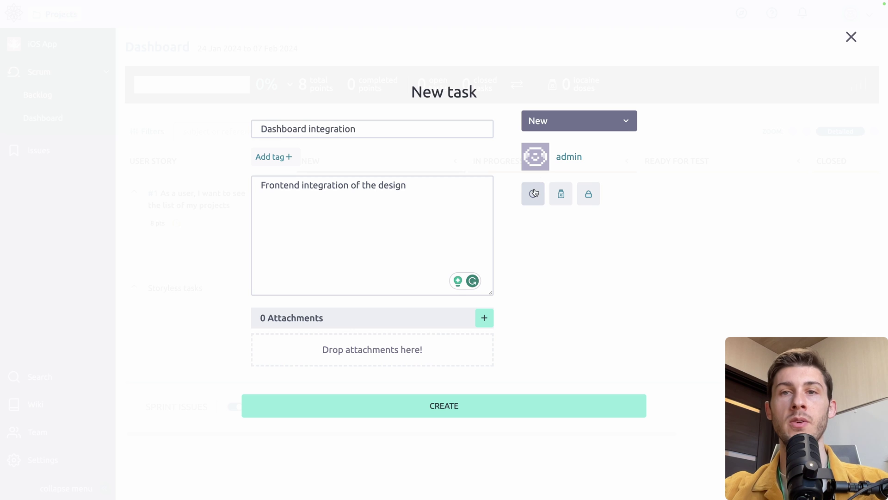
{"action": "left_click", "coordinate": [502, 240]}
{"action": "left_click", "coordinate": [562, 195]}
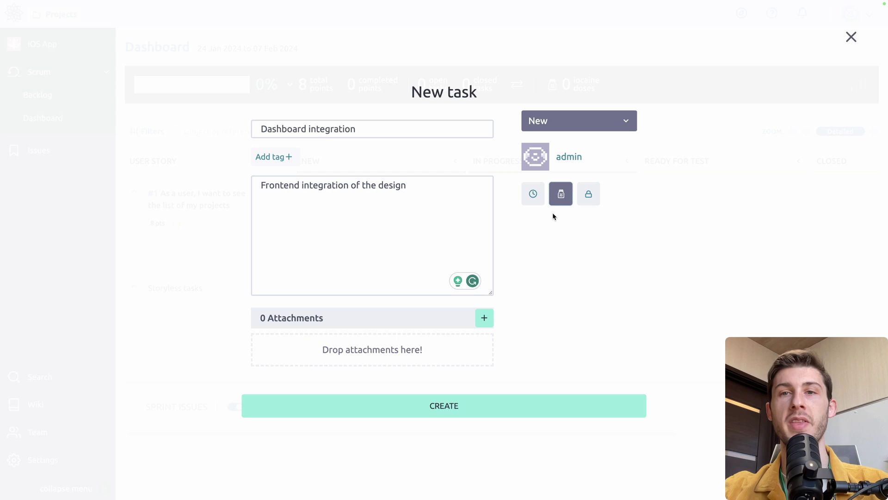
- Block the task with reason 'UI is not ready' and create it
{"action": "left_click", "coordinate": [589, 194]}
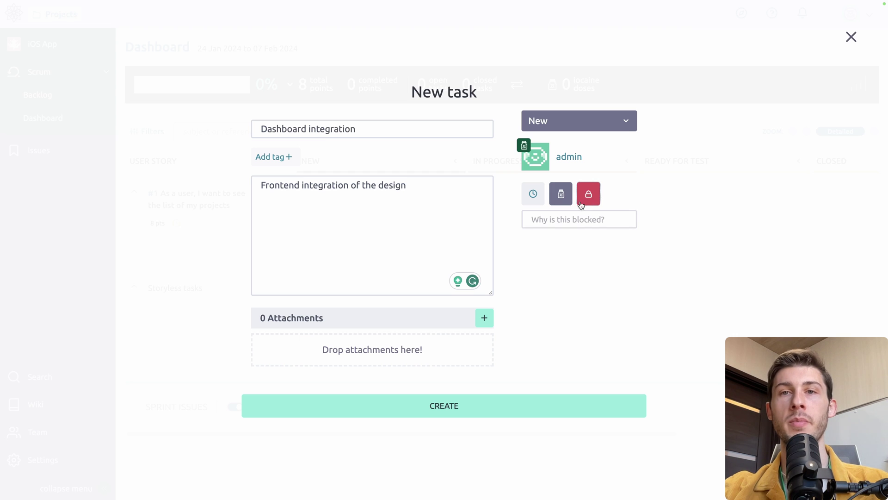
{"action": "left_click", "coordinate": [563, 220]}
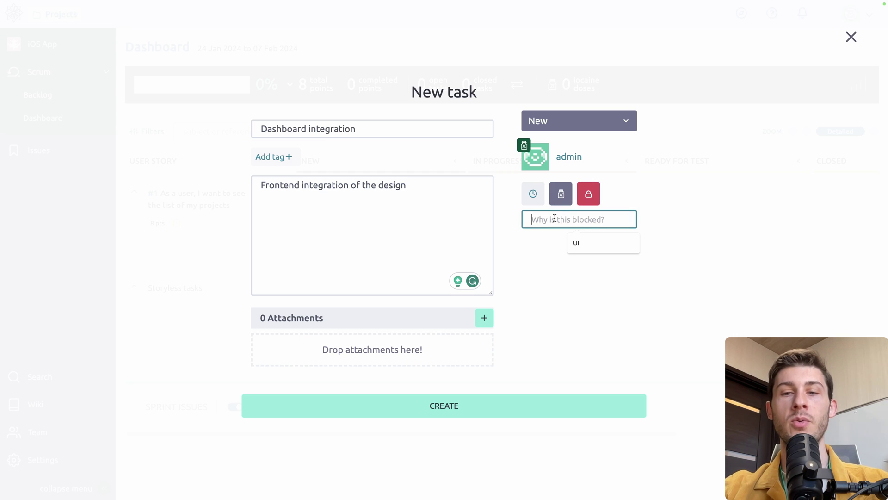
{"action": "type", "text": "UI"}
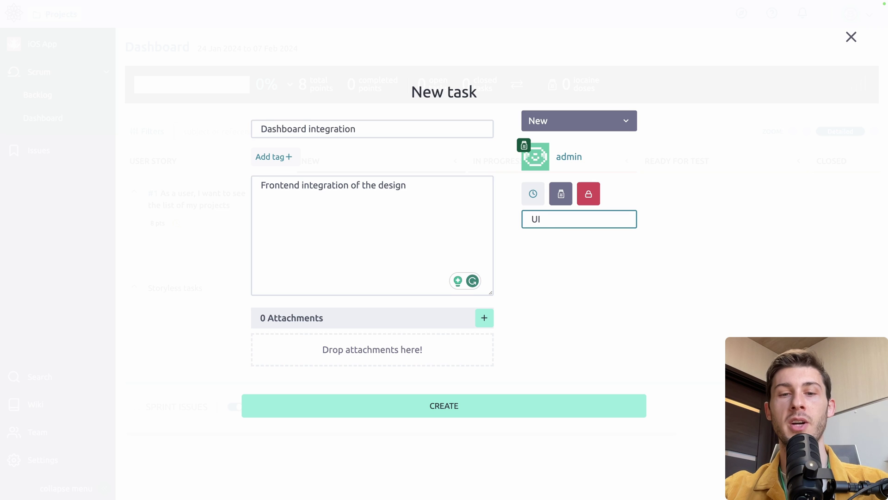
{"action": "type", "text": " is not ready"}
{"action": "left_click", "coordinate": [546, 256]}
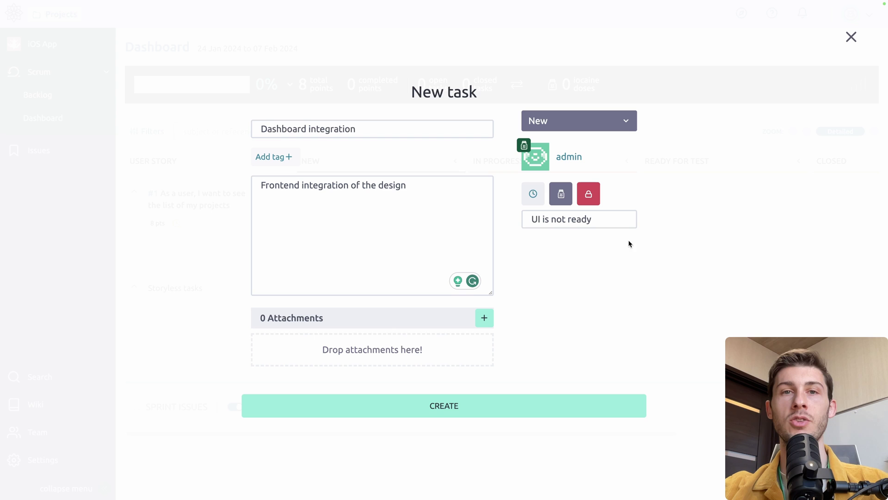
{"action": "left_click", "coordinate": [477, 406]}
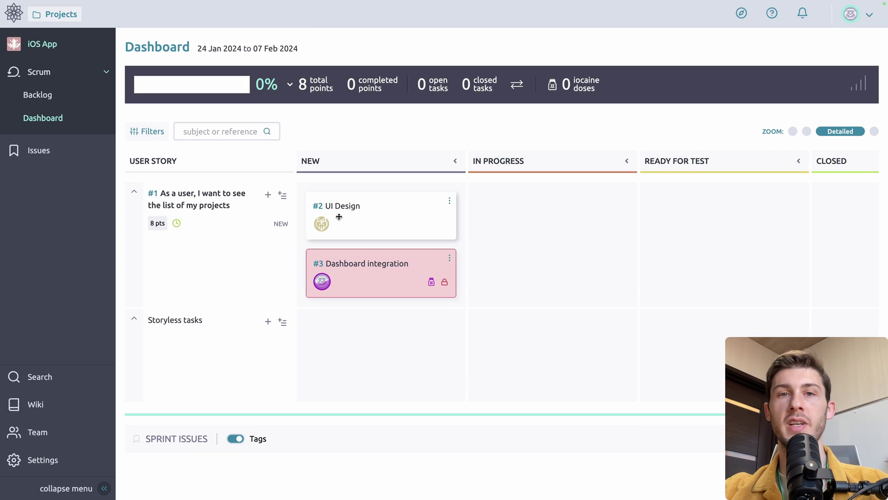
- Drag task #2 UI Design to In Progress and show the board filters
{"action": "left_click_drag", "start_coordinate": [338, 217], "coordinate": [511, 208]}
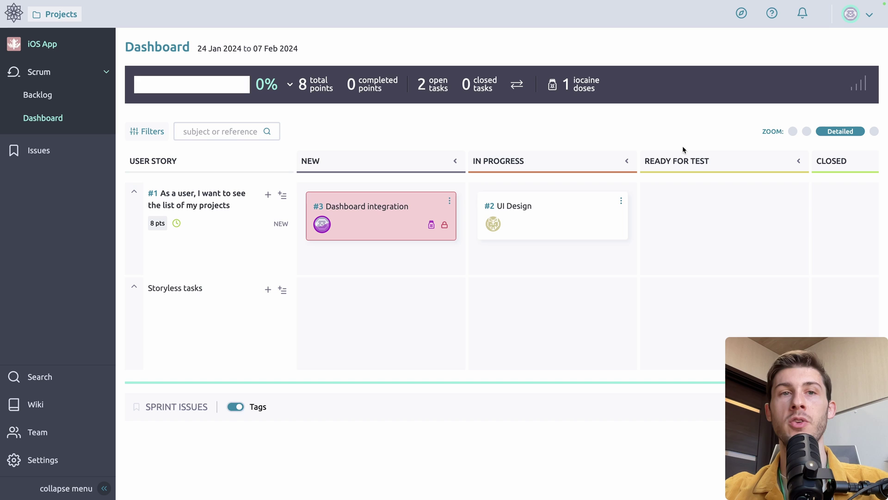
{"action": "left_click", "coordinate": [147, 130]}
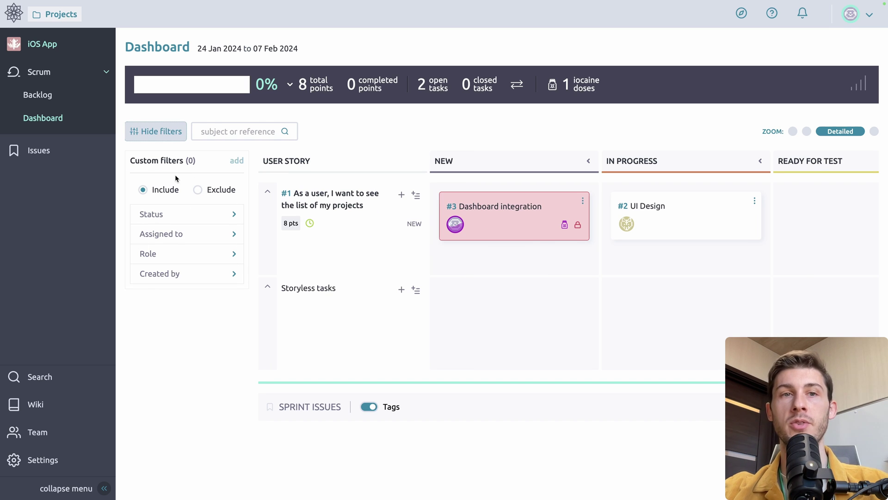
- Filter to New and In progress tasks assigned to Wassim Dev, then view task #2 UI Design's details
{"action": "left_click", "coordinate": [196, 215]}
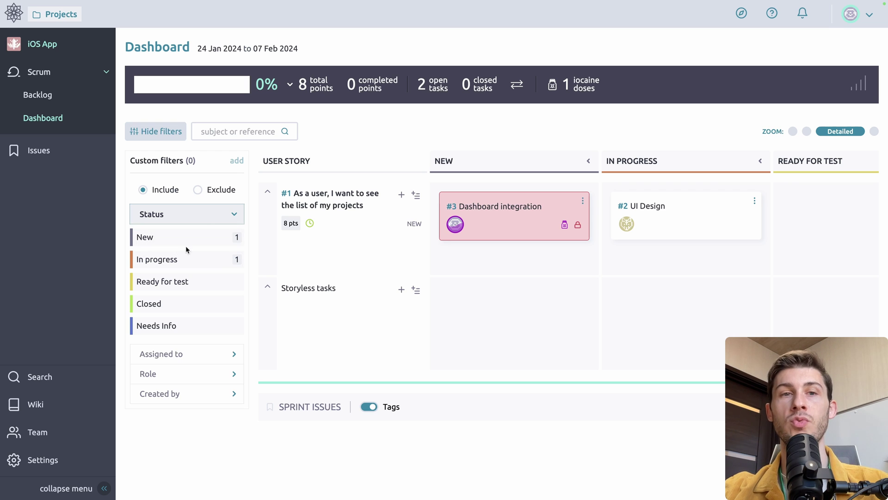
{"action": "left_click", "coordinate": [190, 238]}
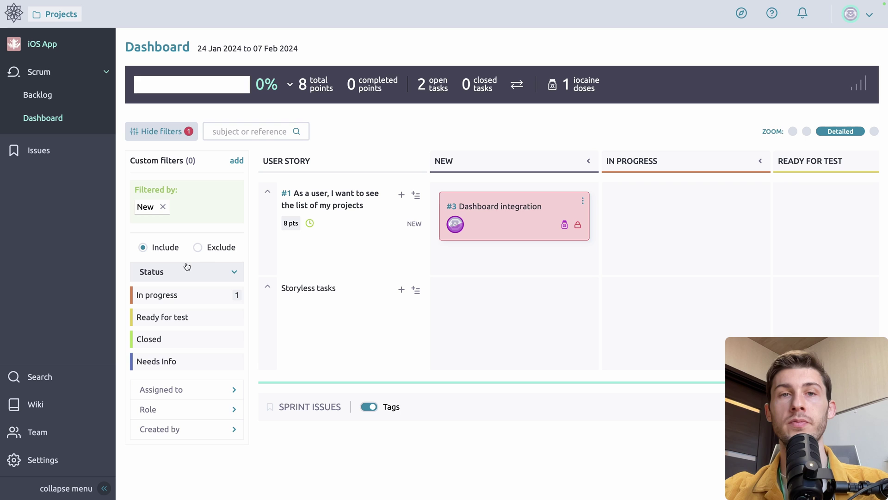
{"action": "left_click", "coordinate": [180, 295]}
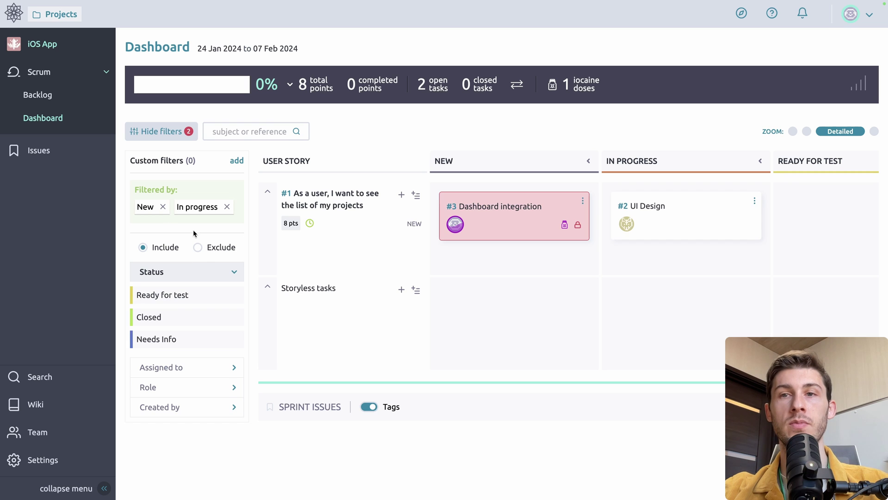
{"action": "left_click", "coordinate": [187, 367]}
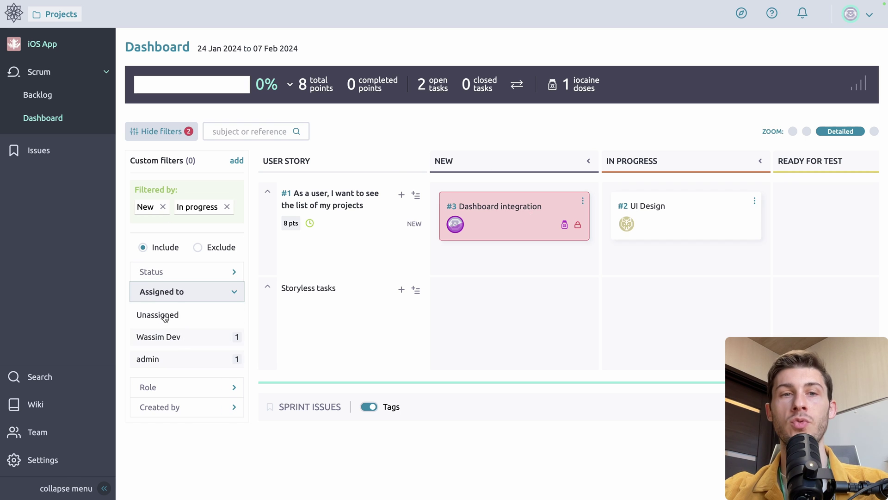
{"action": "left_click", "coordinate": [163, 343]}
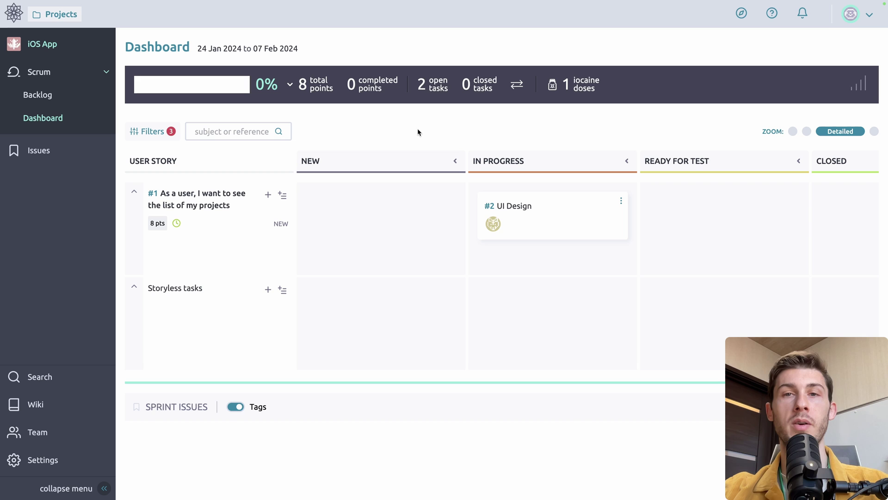
{"action": "left_click", "coordinate": [514, 206]}
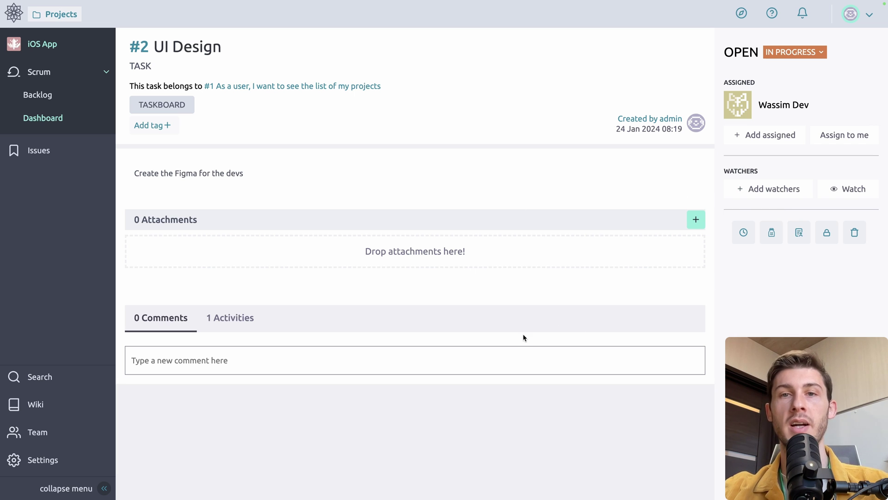
- Leave the task's comment box and go to the empty Issues list
{"action": "left_click", "coordinate": [231, 360]}
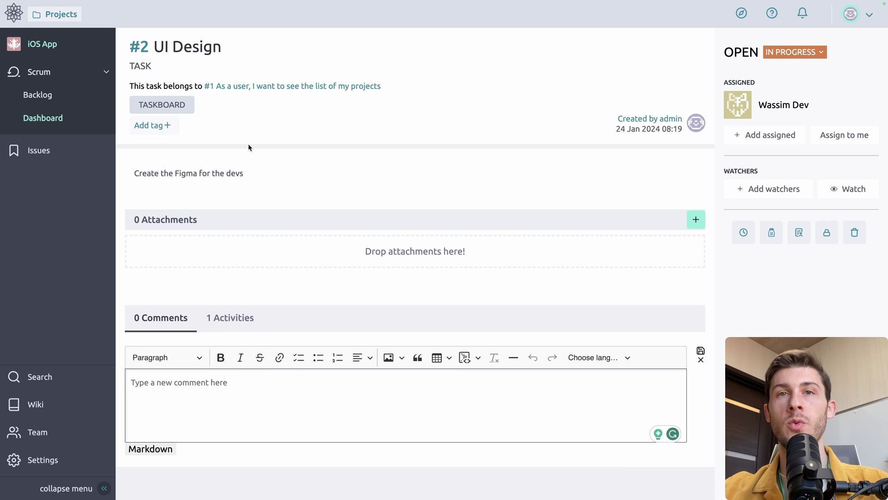
{"action": "left_click", "coordinate": [45, 152]}
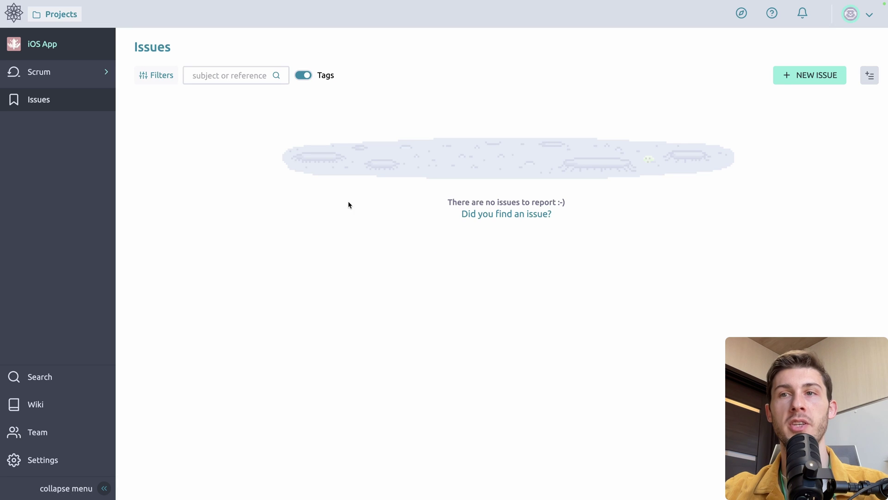
- Start a new issue described 'Figma file not ready', assigned to admin and typed as Question
{"action": "left_click", "coordinate": [801, 75]}
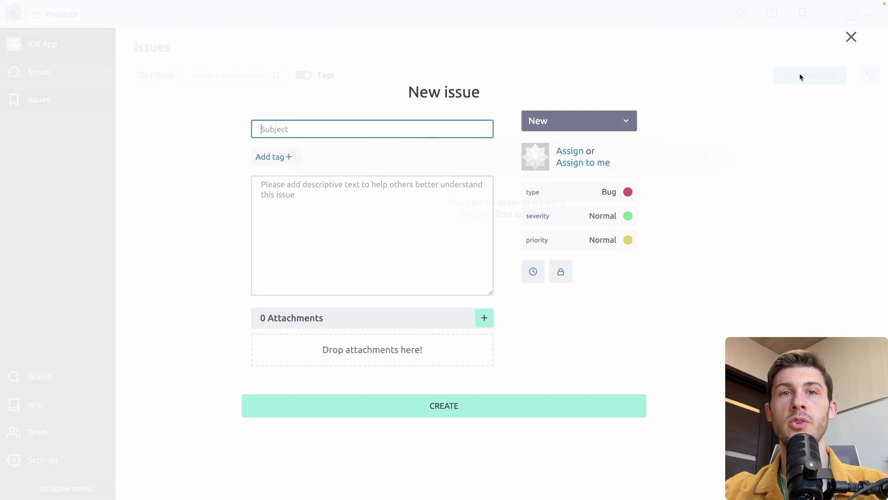
{"action": "type", "text": "F"}
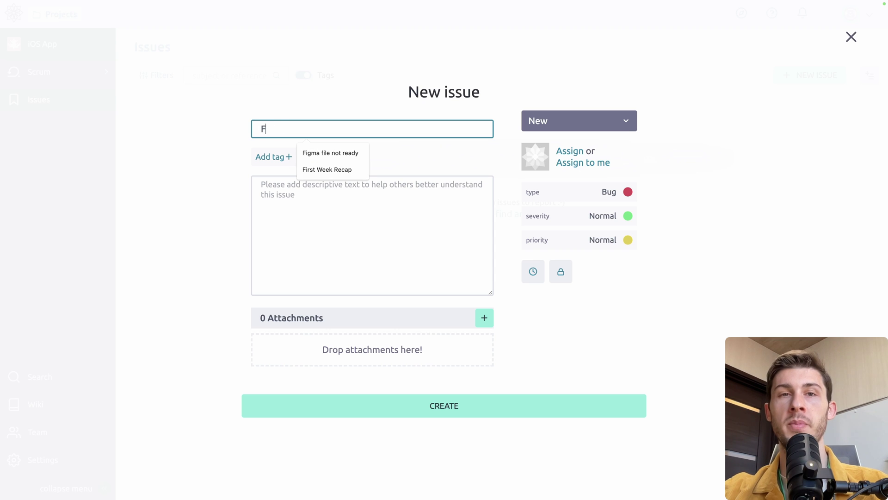
{"action": "type", "text": "igma file not ready"}
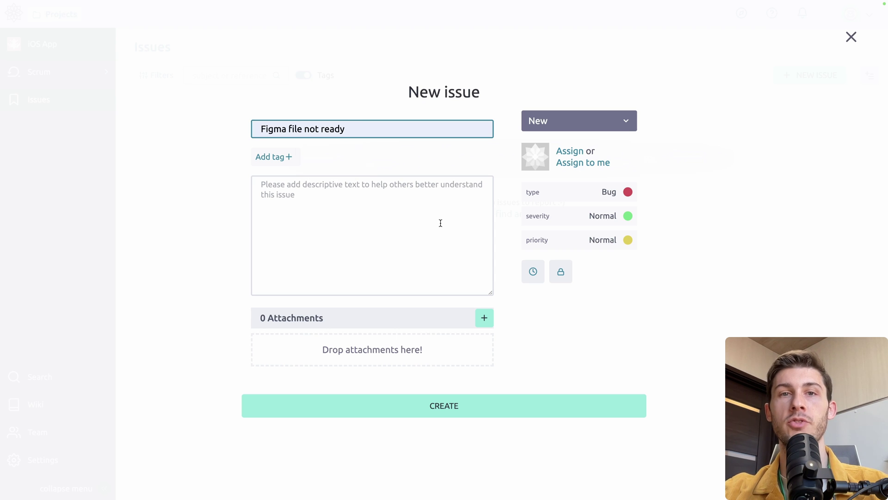
{"action": "left_click", "coordinate": [438, 209]}
{"action": "type", "text": "Please I can't"}
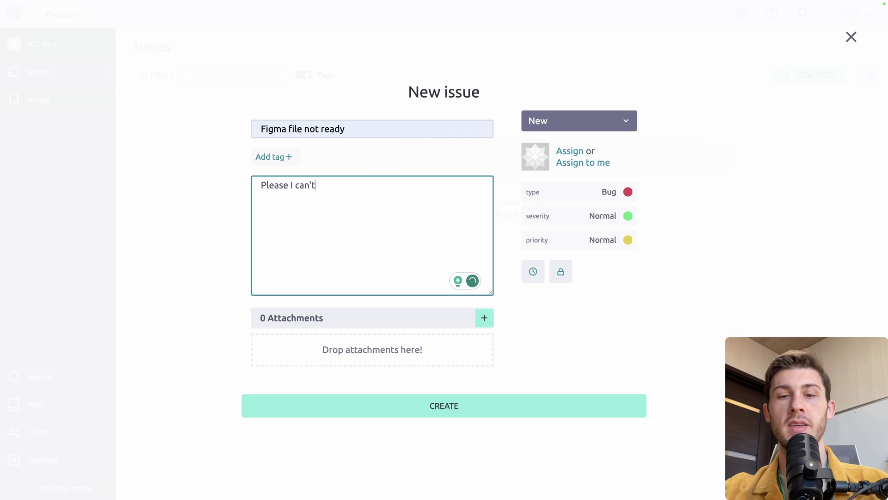
{"action": "type", "text": " start work"}
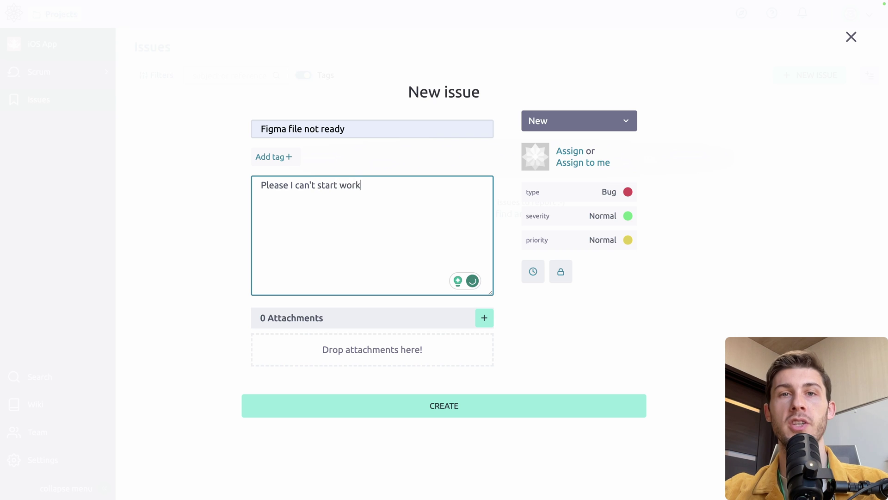
{"action": "type", "text": "ing"}
{"action": "left_click", "coordinate": [573, 155]}
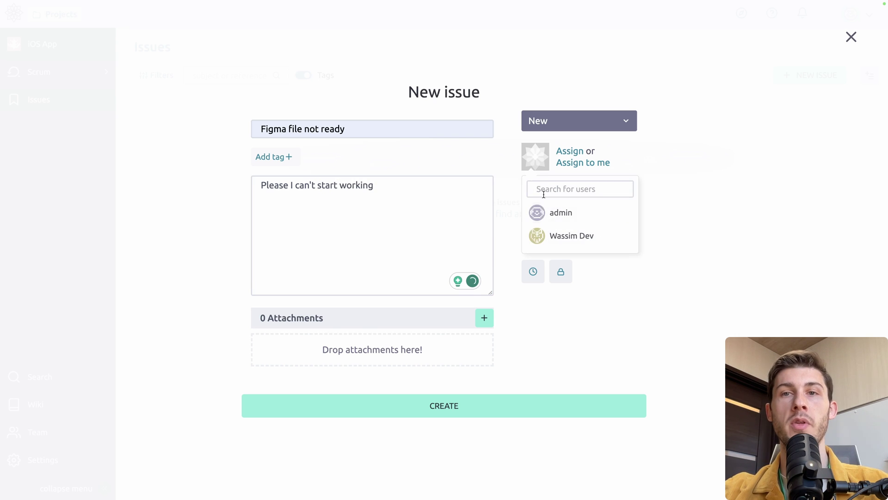
{"action": "left_click", "coordinate": [548, 213]}
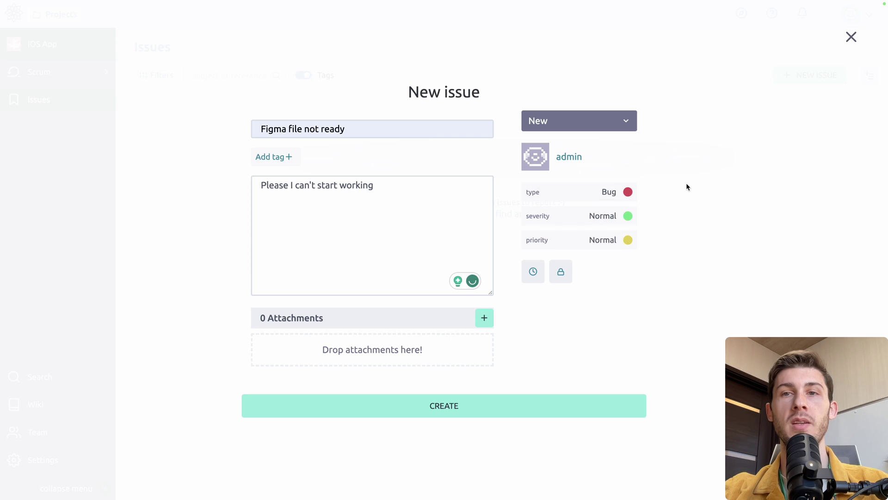
{"action": "left_click", "coordinate": [611, 192]}
{"action": "left_click", "coordinate": [583, 224]}
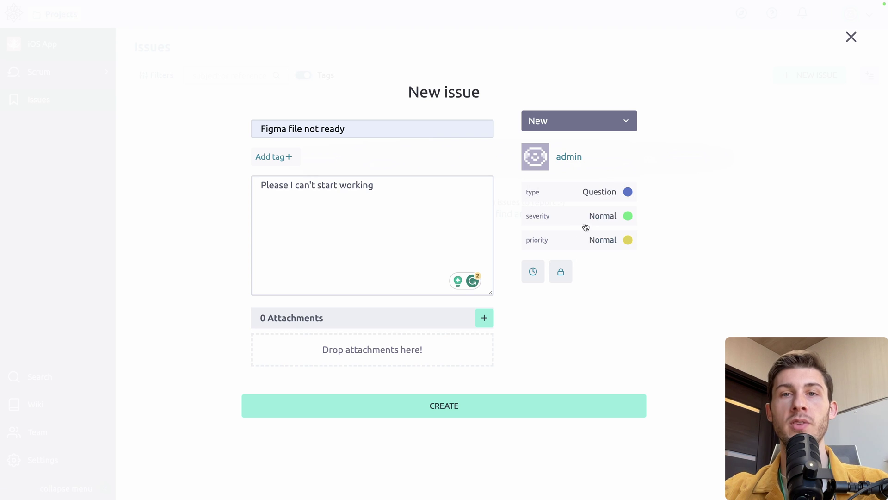
- Set the issue severity to Critical, leave the due date empty, and create it as issue #4
{"action": "left_click", "coordinate": [604, 216]}
{"action": "left_click", "coordinate": [571, 302]}
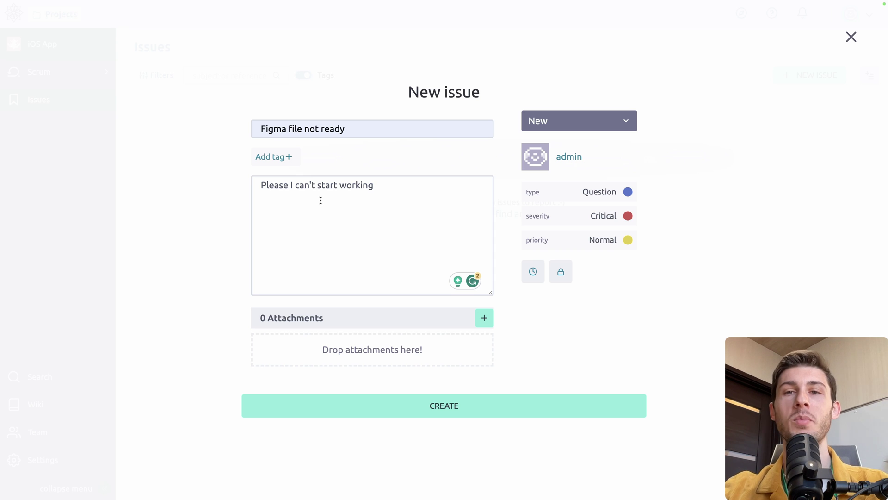
{"action": "left_click", "coordinate": [535, 279]}
{"action": "left_click", "coordinate": [672, 261]}
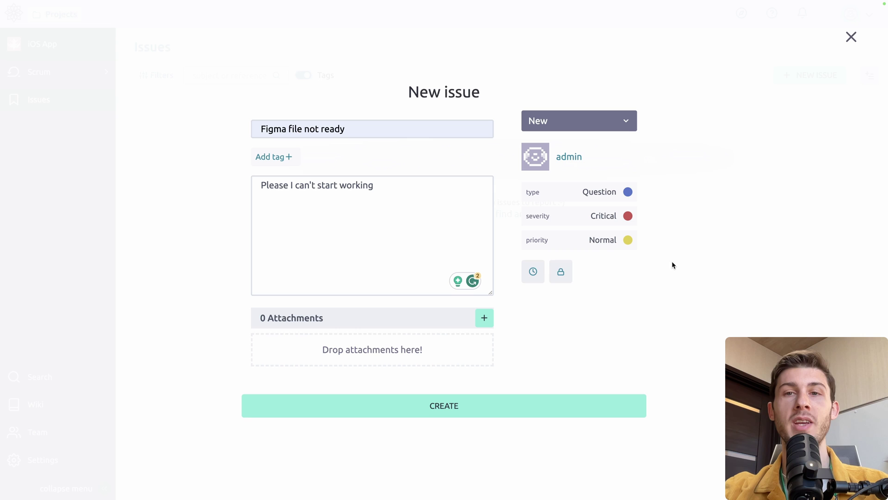
{"action": "left_click", "coordinate": [442, 405]}
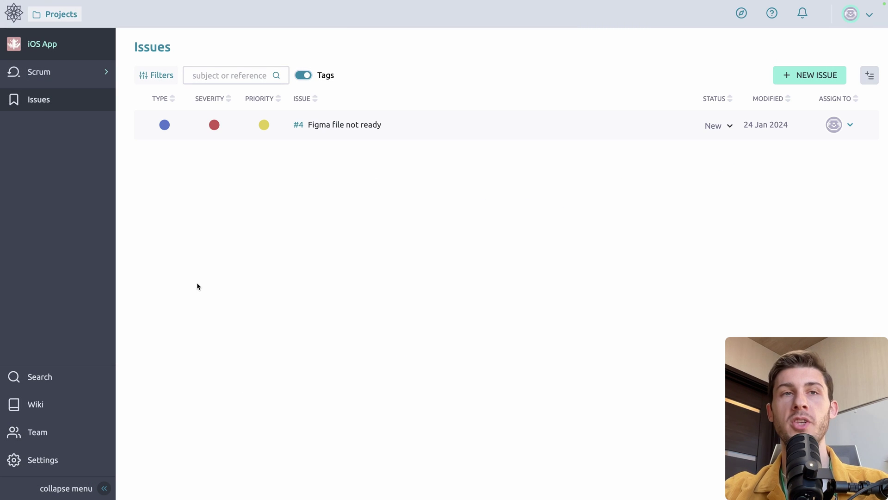
- Show the filter panel beside the iOS App issue list
{"action": "left_click", "coordinate": [161, 75]}
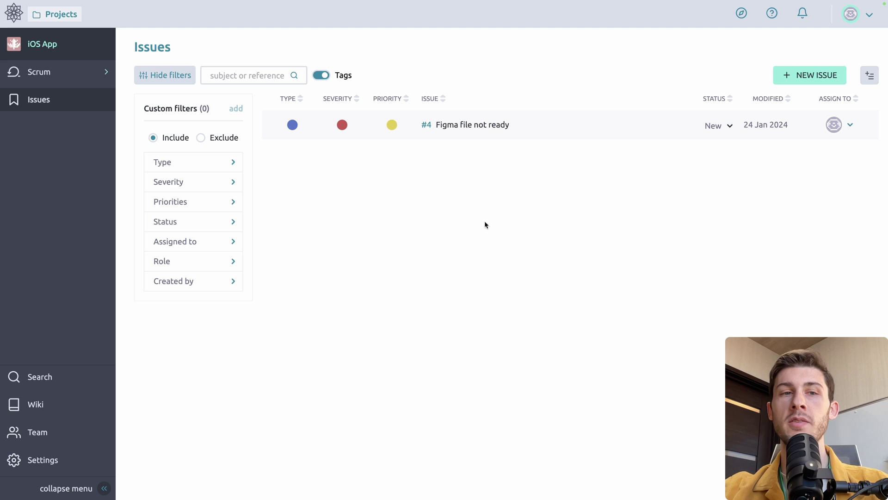
- Review the project's Presets defaults, leaving Epic status unchanged, then go to Modules
{"action": "left_click", "coordinate": [47, 456]}
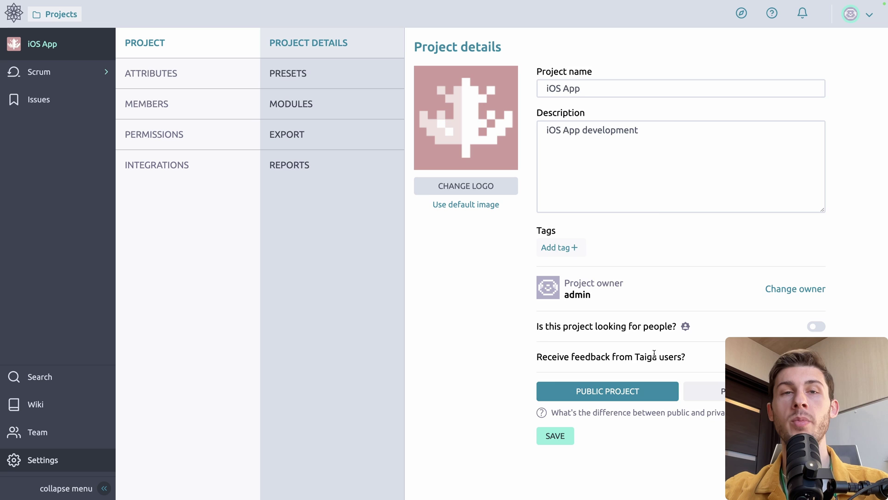
{"action": "left_click", "coordinate": [326, 73]}
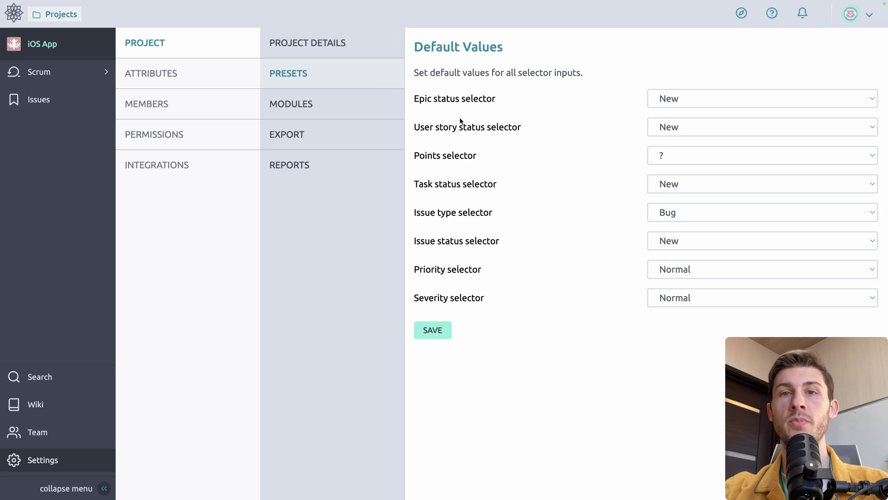
{"action": "left_click", "coordinate": [703, 98]}
{"action": "left_click", "coordinate": [702, 95]}
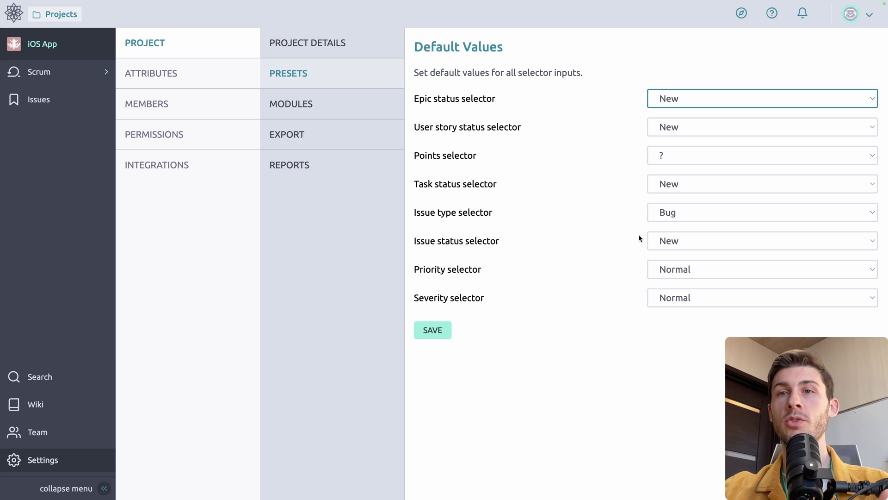
{"action": "left_click", "coordinate": [319, 106]}
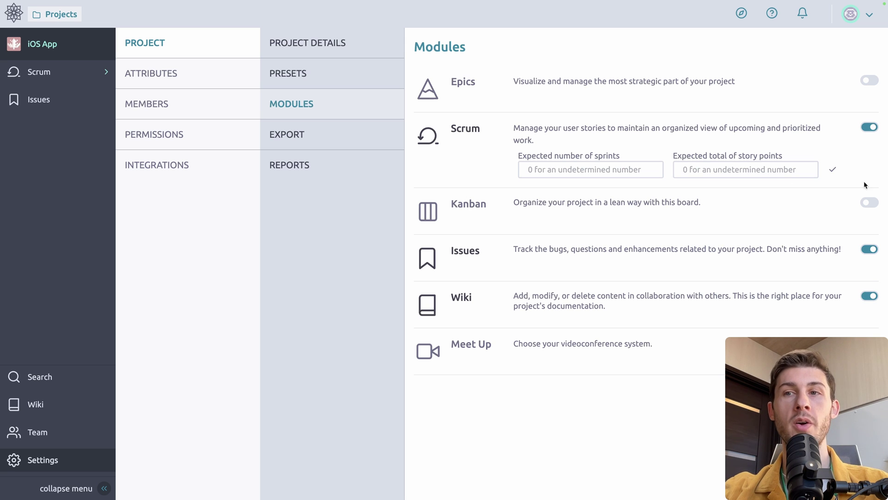
- Turn on the Kanban module and move to the project Export settings
{"action": "left_click", "coordinate": [867, 204]}
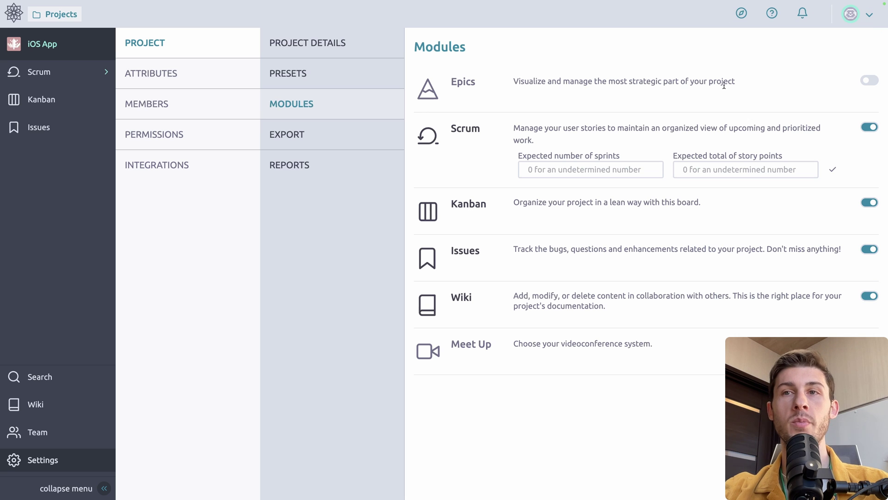
{"action": "left_click", "coordinate": [305, 132]}
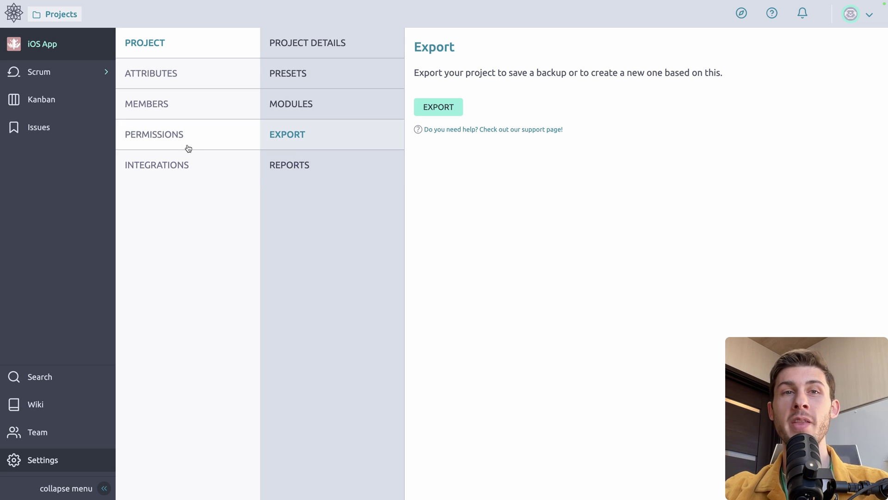
- Look over Webhooks, GitHub (with its help page), GitLab and Bitbucket integrations, then go to the Kanban board
{"action": "left_click", "coordinate": [177, 164]}
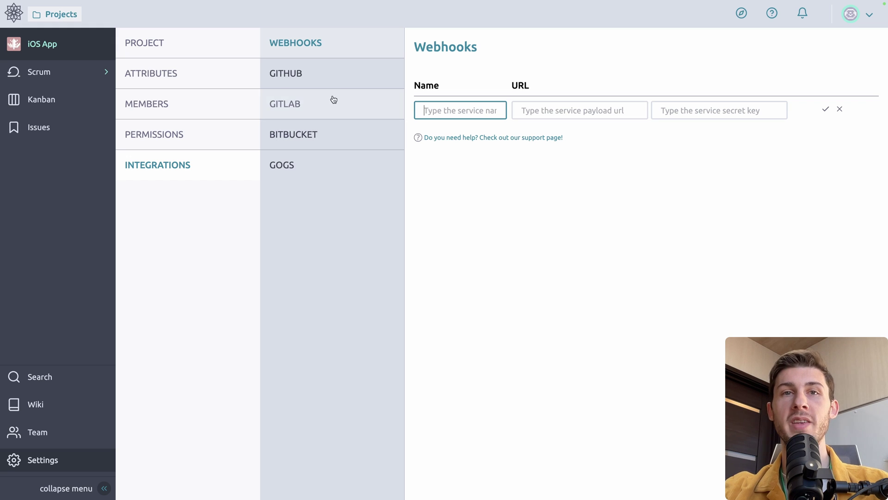
{"action": "left_click", "coordinate": [337, 77]}
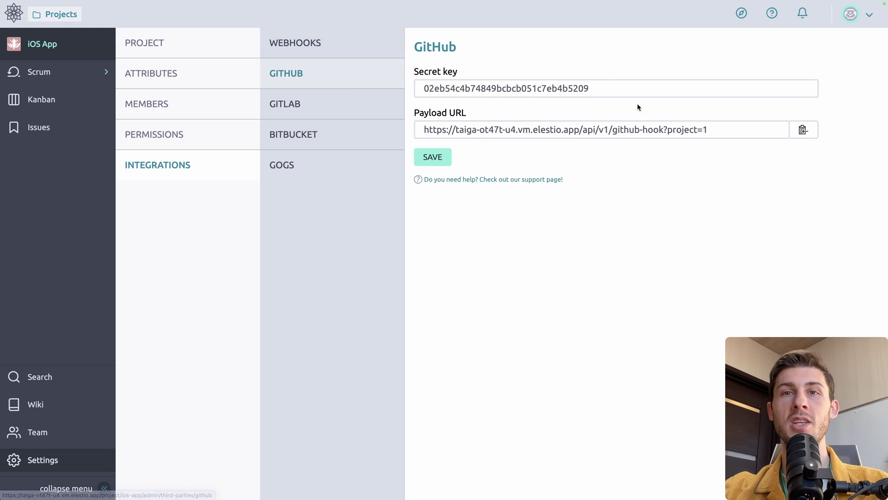
{"action": "left_click", "coordinate": [553, 182]}
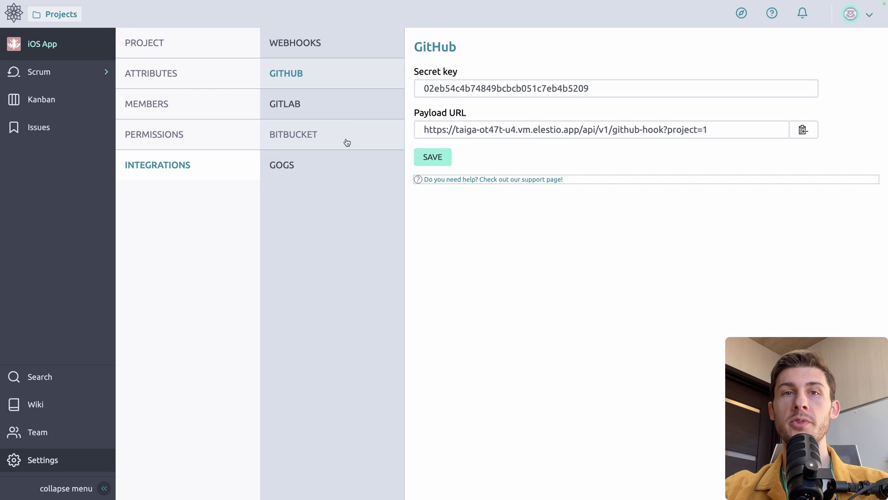
{"action": "left_click", "coordinate": [352, 111]}
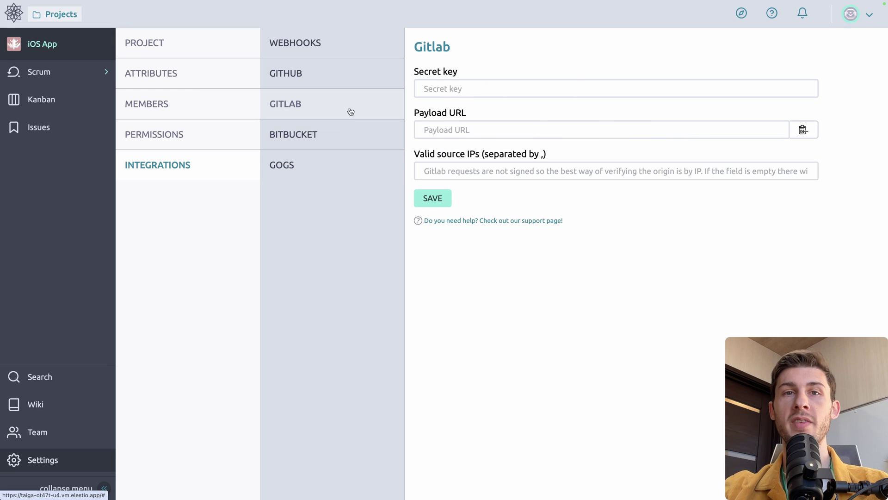
{"action": "left_click", "coordinate": [336, 134]}
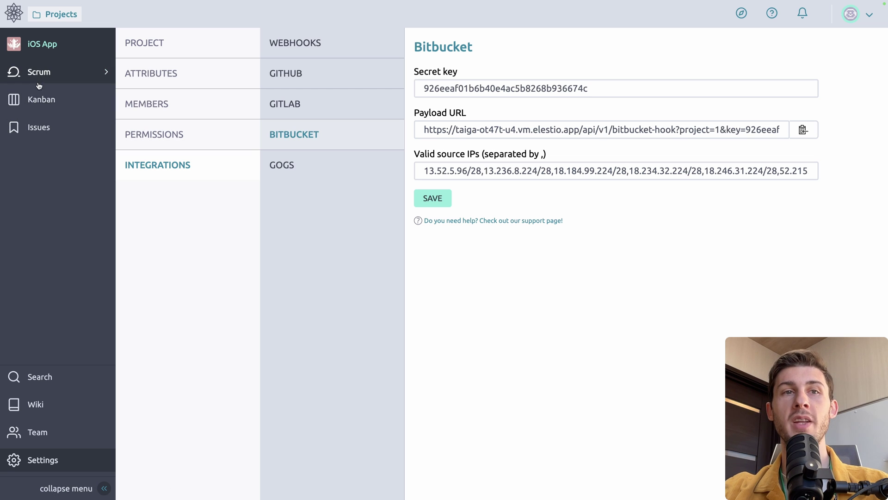
{"action": "left_click", "coordinate": [33, 101]}
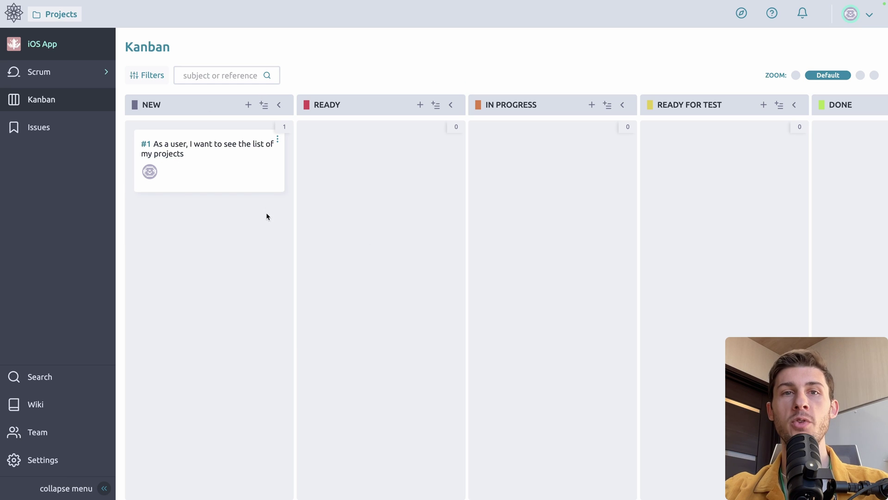
- Briefly open and dismiss project search, then go to the Wiki main page
{"action": "left_click_drag", "start_coordinate": [208, 164], "coordinate": [570, 167]}
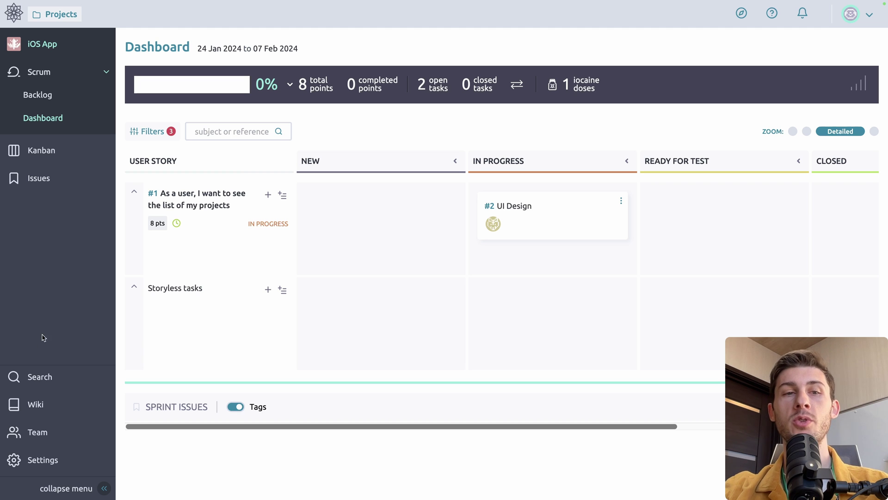
{"action": "left_click", "coordinate": [30, 375]}
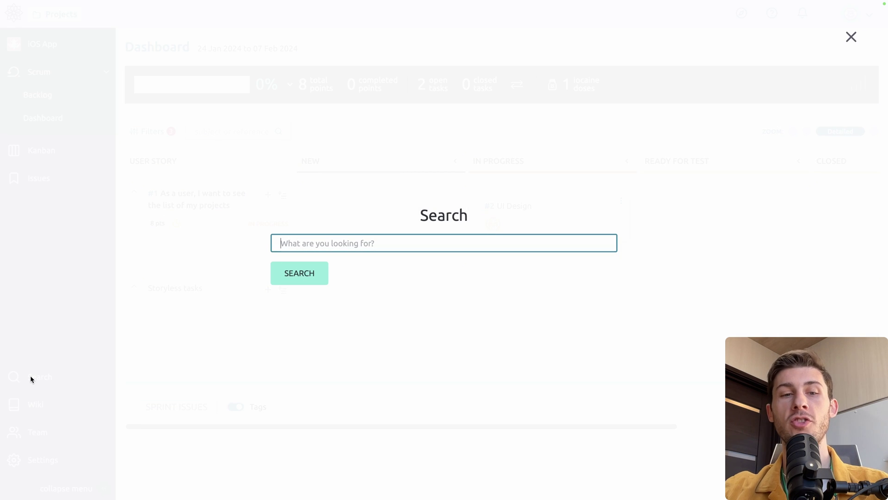
{"action": "key", "text": "Escape"}
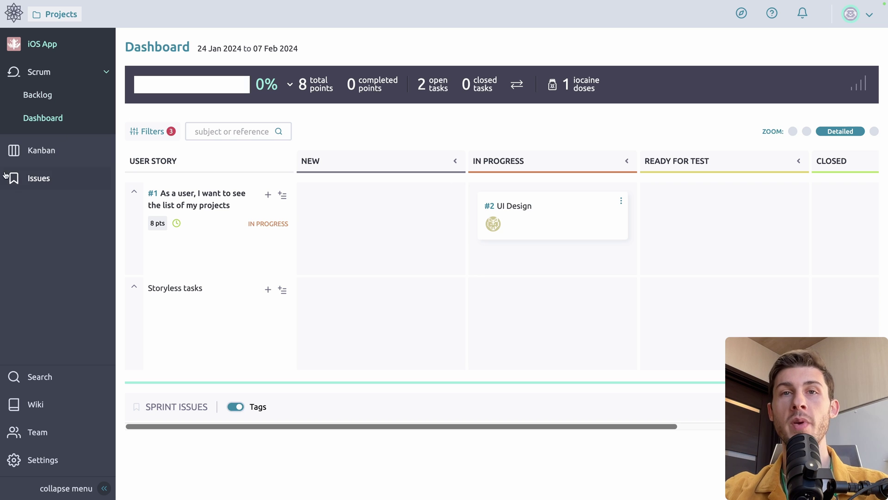
{"action": "left_click", "coordinate": [58, 405]}
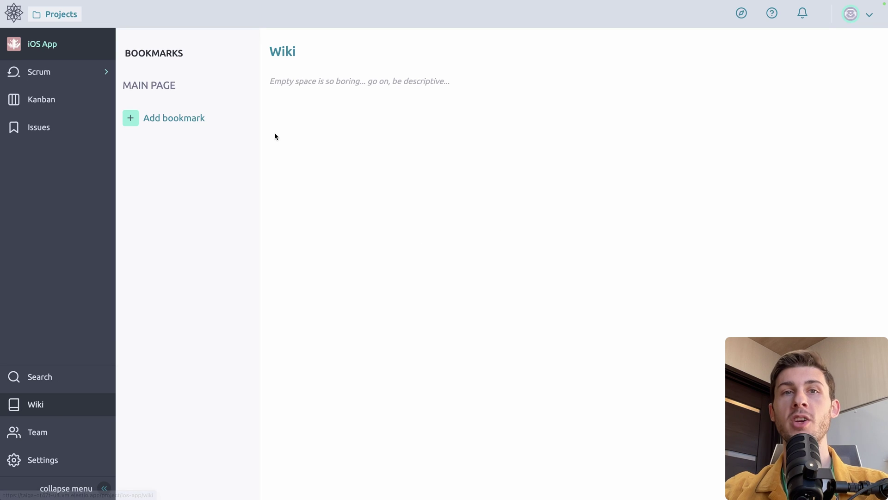
- Write 'Hello these are the links of our documentation' on the wiki page and start a bookmark
{"action": "left_click", "coordinate": [300, 81]}
{"action": "left_click", "coordinate": [354, 120]}
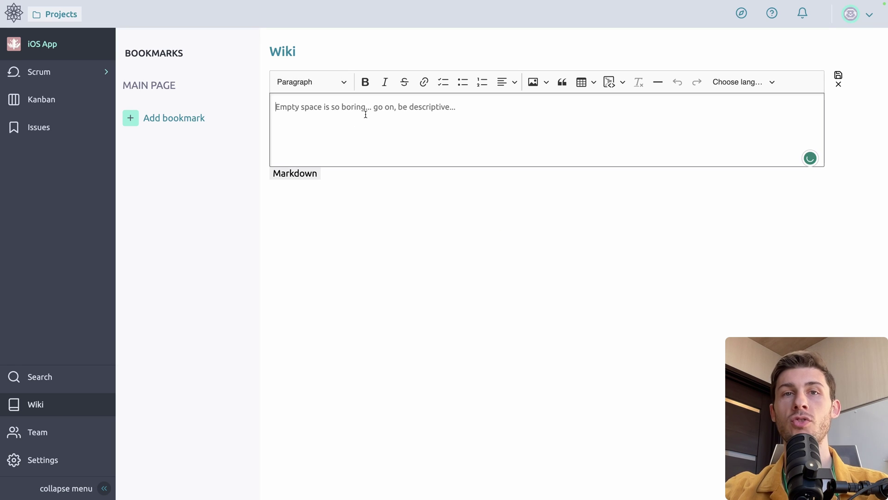
{"action": "type", "text": "Hello "}
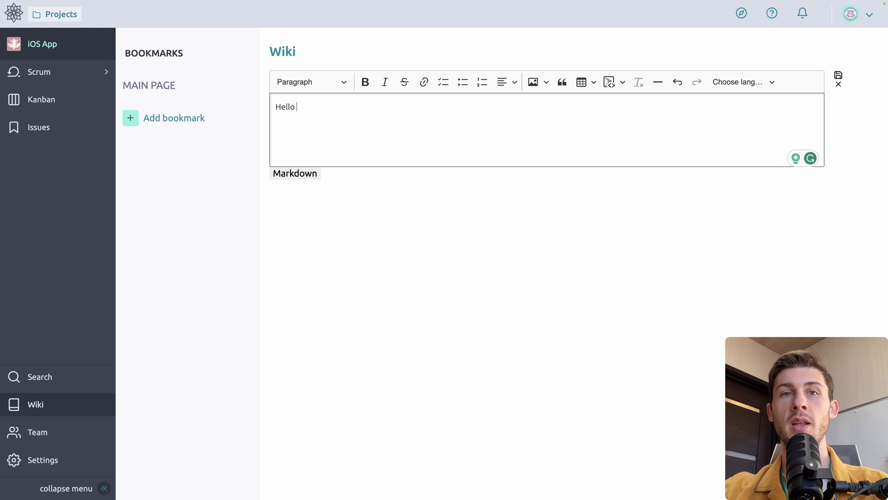
{"action": "type", "text": "thise are the lin"}
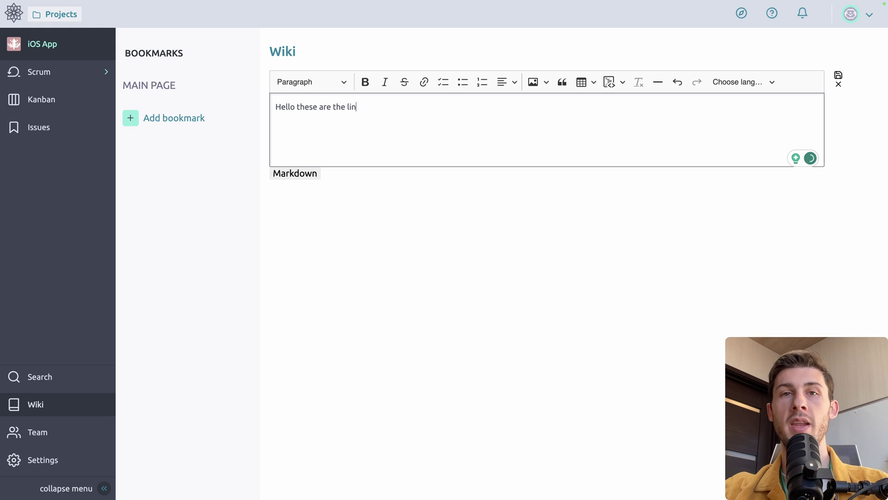
{"action": "type", "text": "ks of our documenta"}
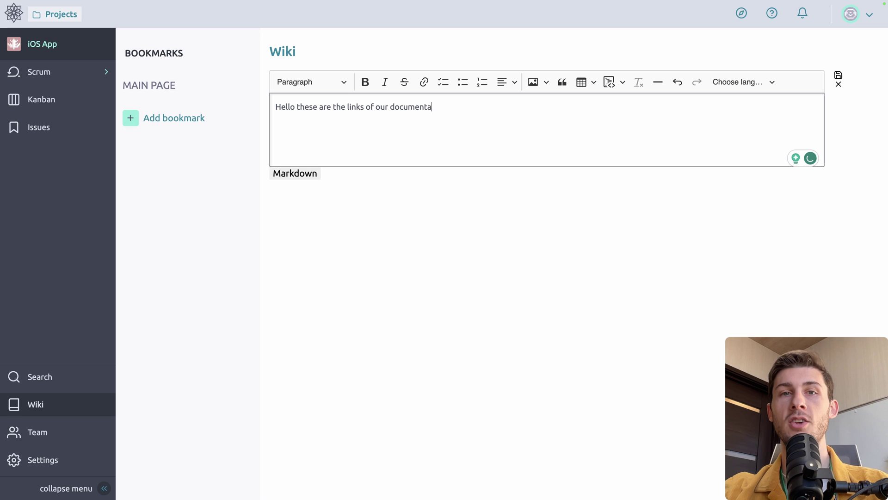
{"action": "type", "text": "tion"}
{"action": "left_click", "coordinate": [174, 118]}
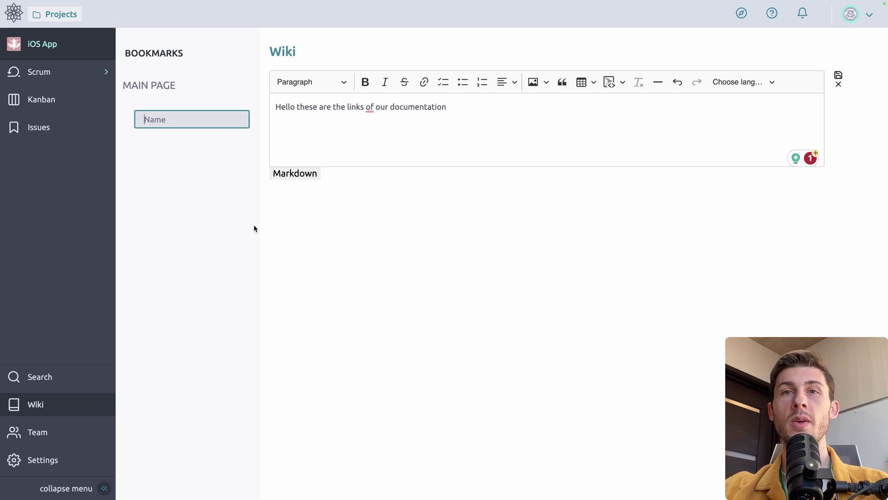
{"action": "left_click", "coordinate": [37, 432]}
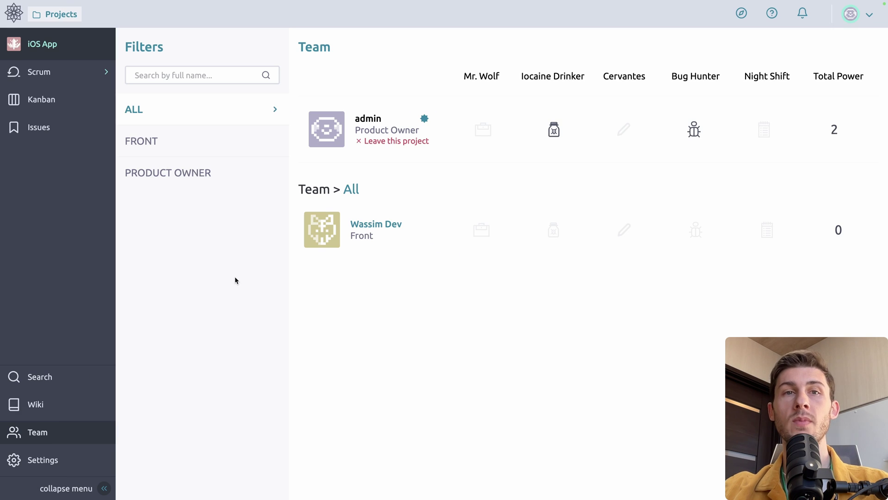